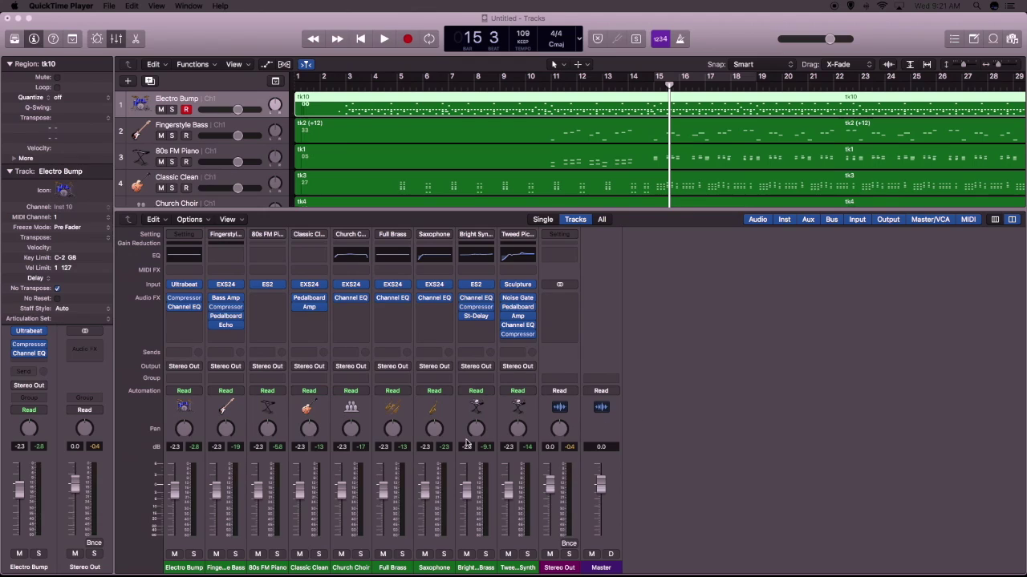
# Lower the faders of all nine instrument channels together to -3.2 dB, leaving Stereo Out and Master out.
pyautogui.moveTo(191, 547); pyautogui.dragTo(497, 536)
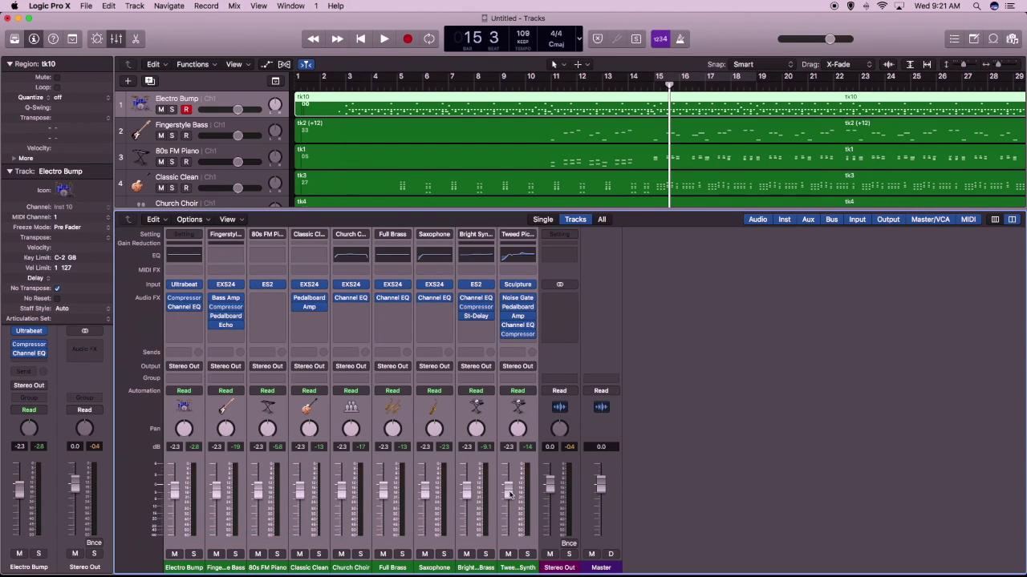
pyautogui.moveTo(509, 493); pyautogui.dragTo(509, 497)
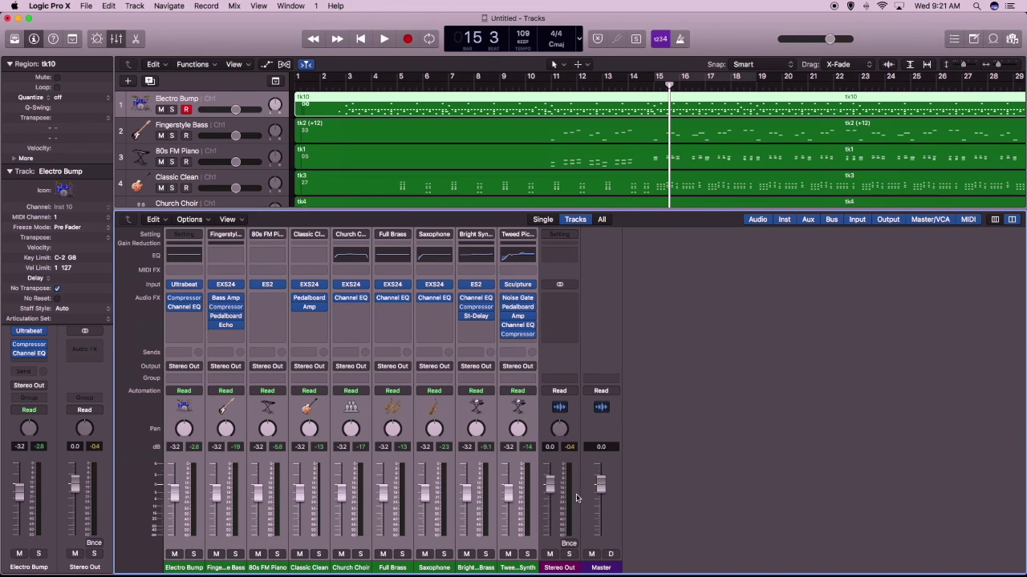
pyautogui.click(632, 494)
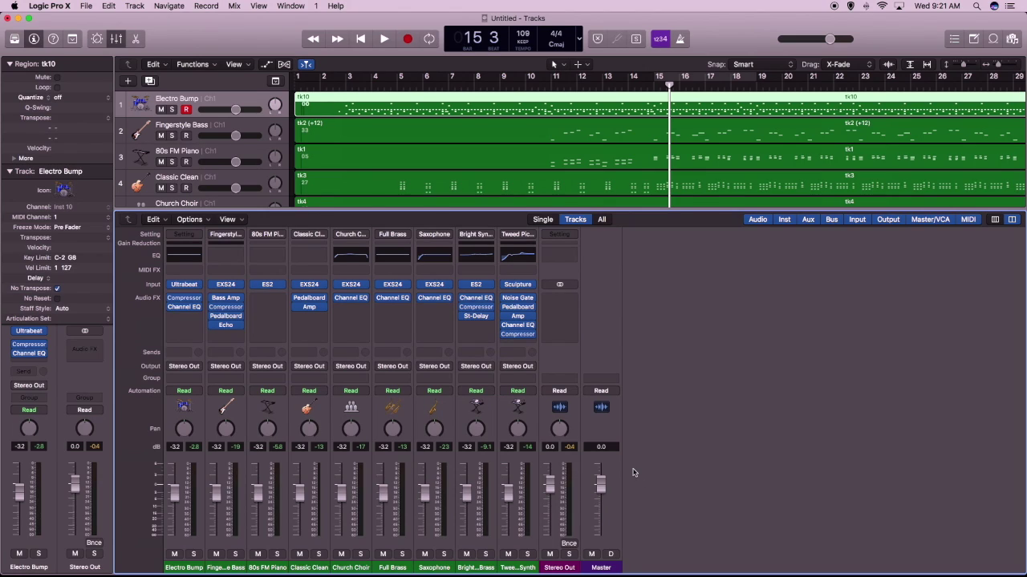
# Play the song from bar 15 for a few bars to check the channel levels, and stop playback.
pyautogui.press('space')
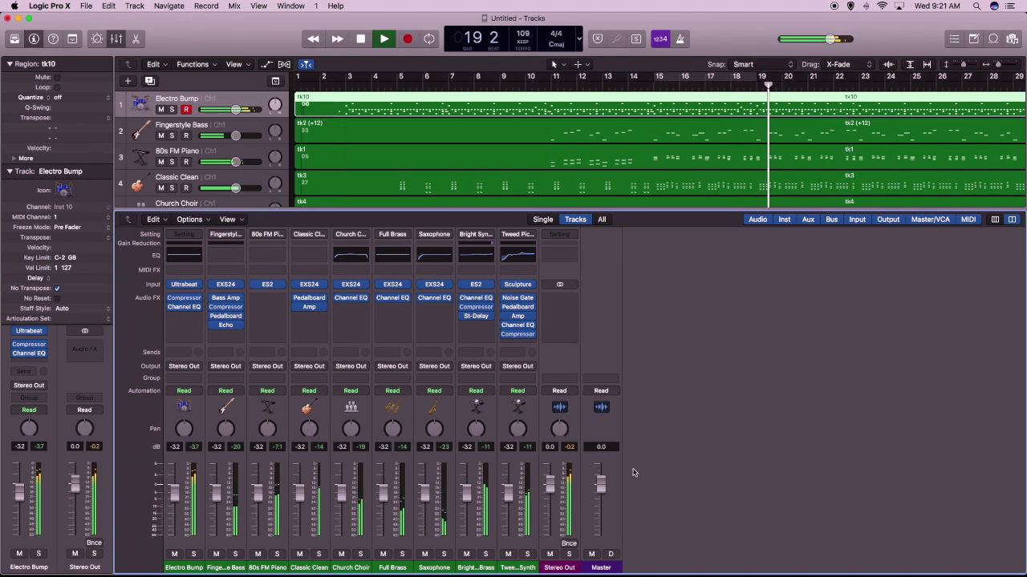
pyautogui.press('space')
pyautogui.press('ctrl+super+Escape')
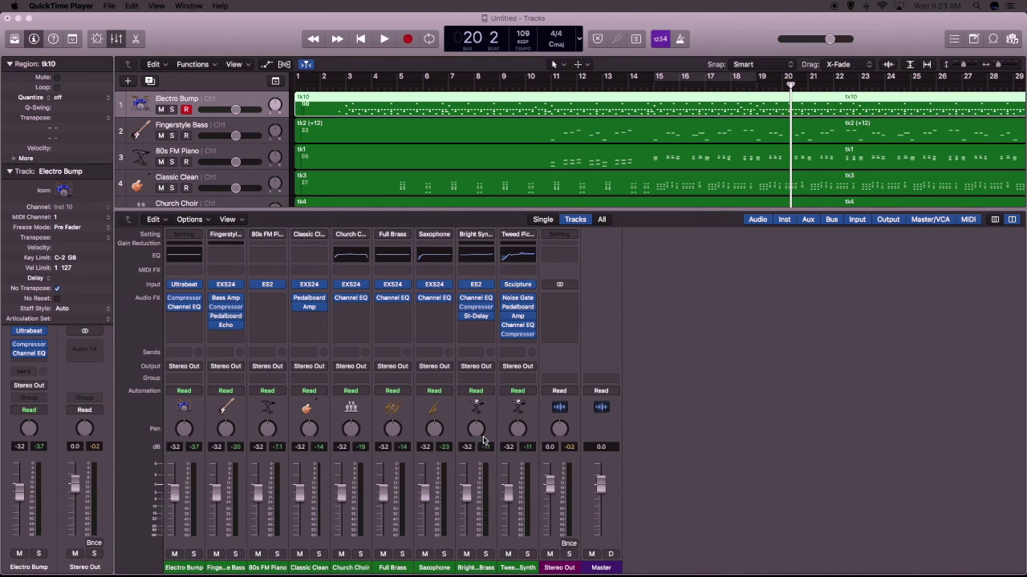
# Mute all instrument channels from Fingerstyle Bass through the Tweed synth, leaving Electro Bump unmuted.
pyautogui.moveTo(207, 549); pyautogui.dragTo(502, 542)
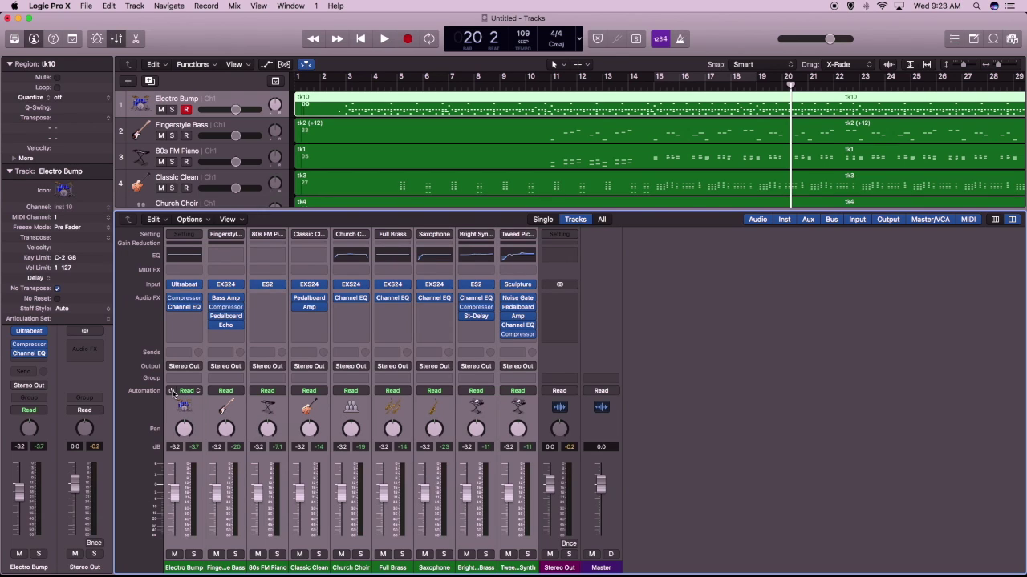
pyautogui.moveTo(220, 542); pyautogui.dragTo(509, 554)
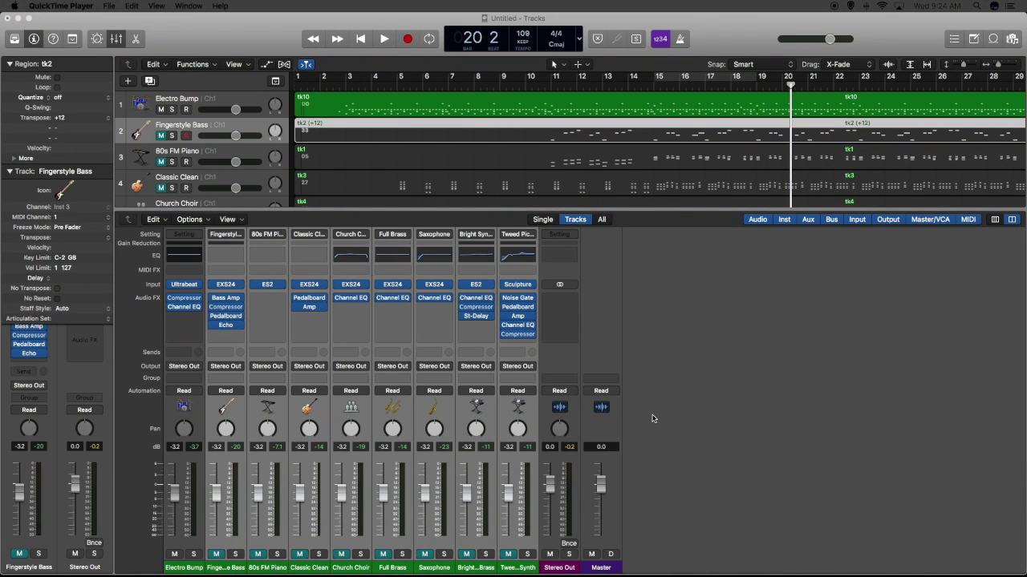
# Remove the Compressor and Channel EQ effects from the Electro Bump channel.
pyautogui.click(199, 303)
pyautogui.click(200, 314)
pyautogui.click(200, 309)
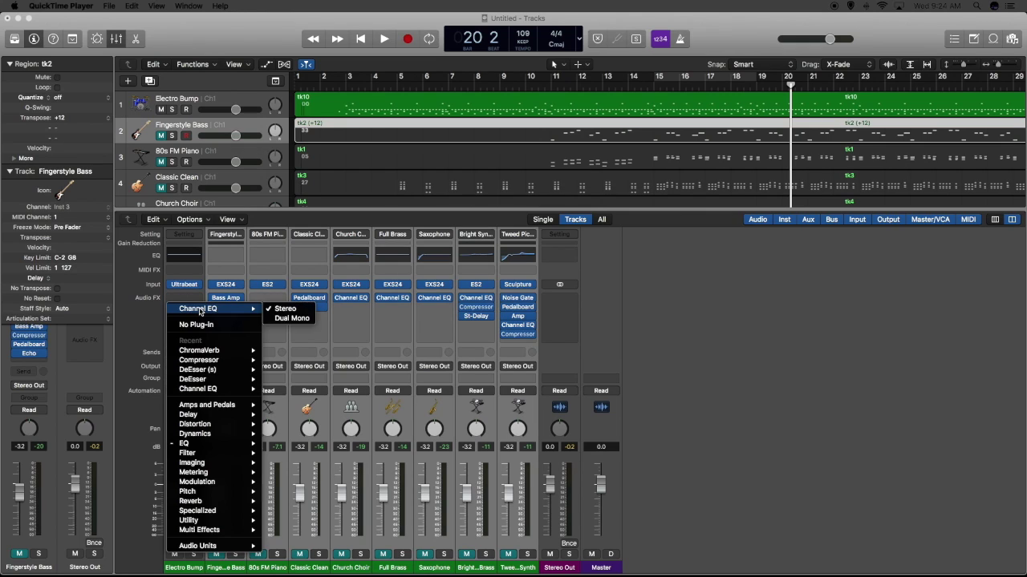
pyautogui.click(195, 323)
# Replace Ultrabeat on the Electro Bump channel with Drum Kit Designer in Multi-Output and load the Jims Live Kit 1 preset.
pyautogui.click(197, 287)
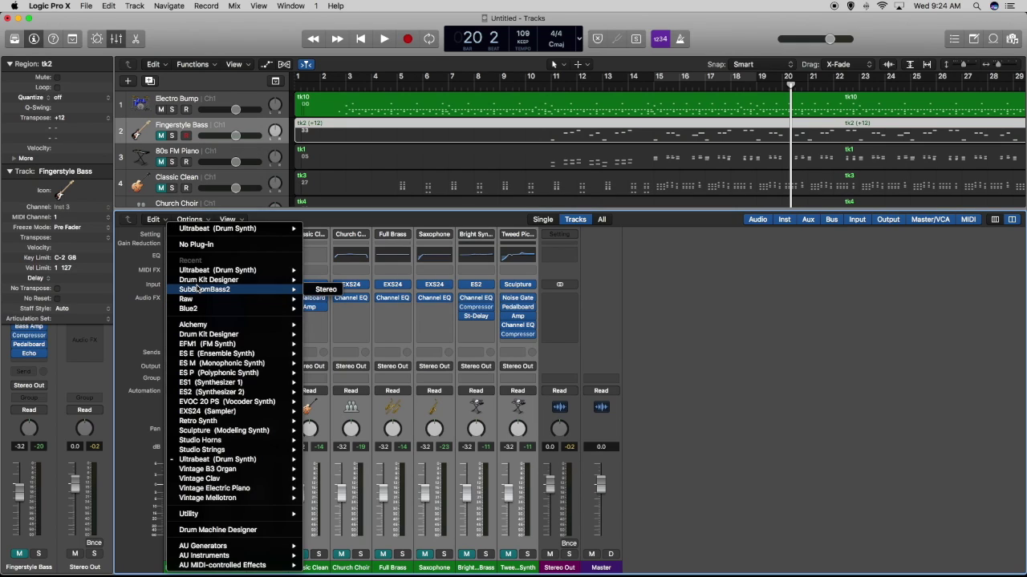
pyautogui.moveTo(203, 281)
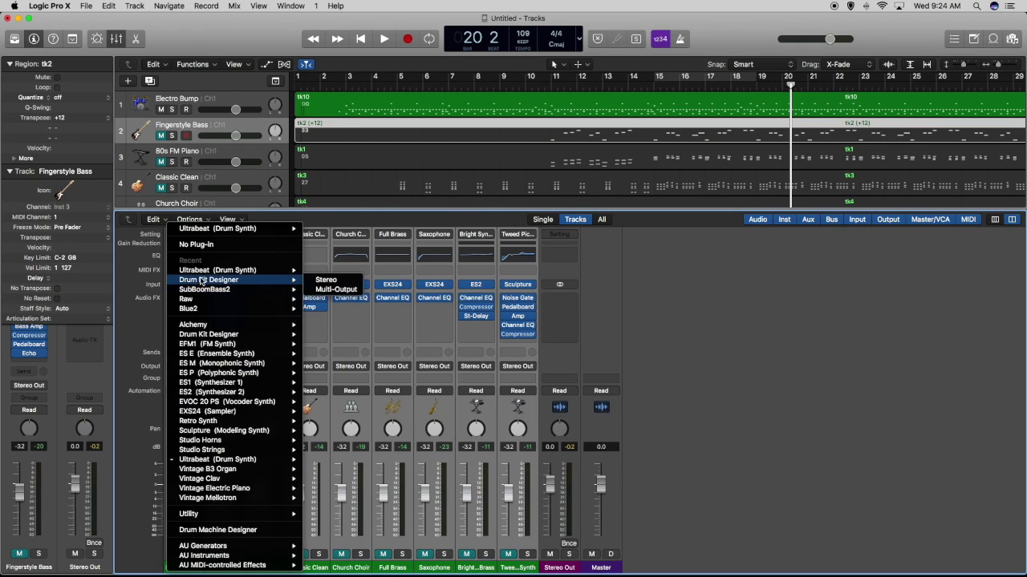
pyautogui.click(328, 290)
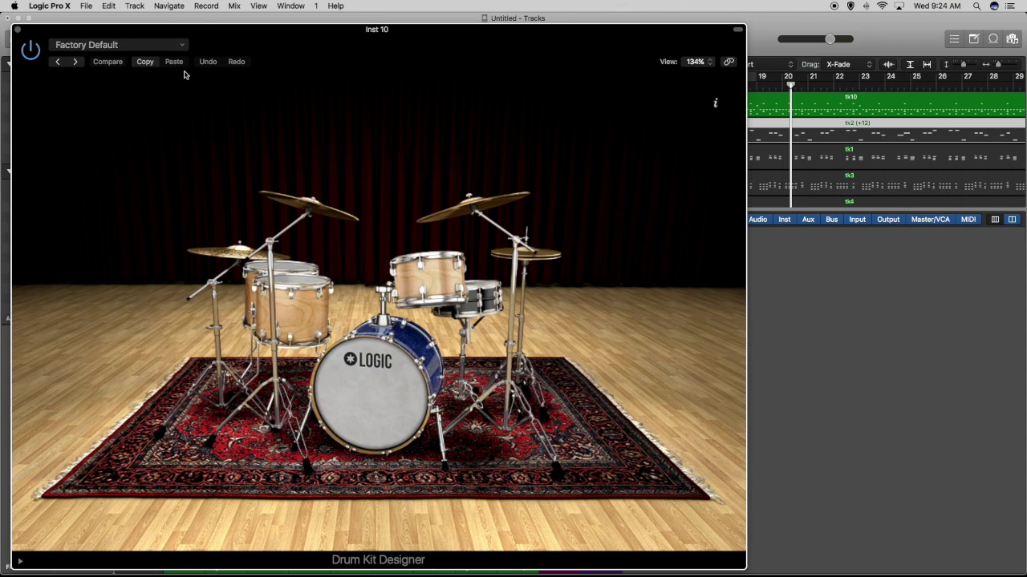
pyautogui.click(181, 46)
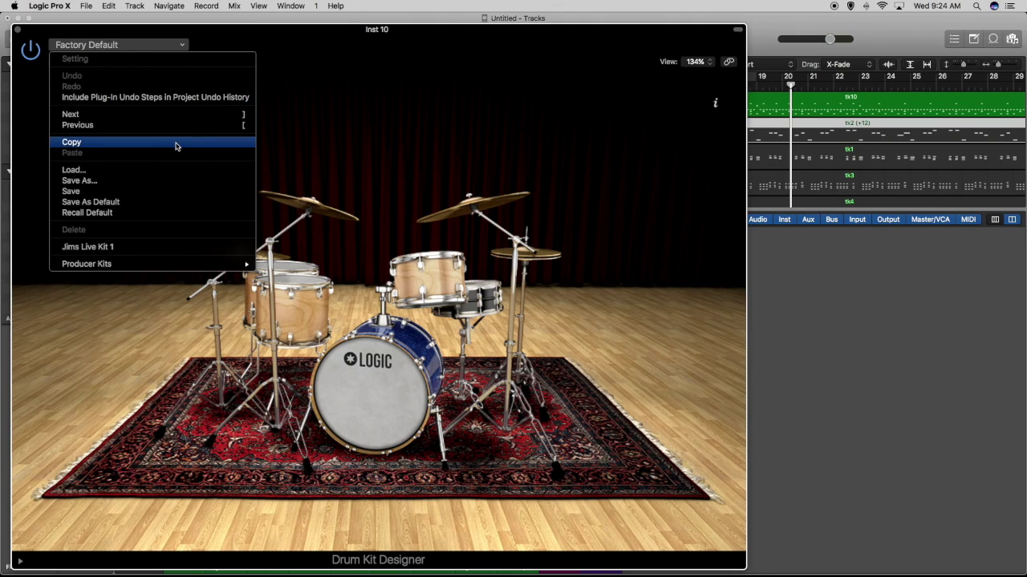
pyautogui.click(129, 247)
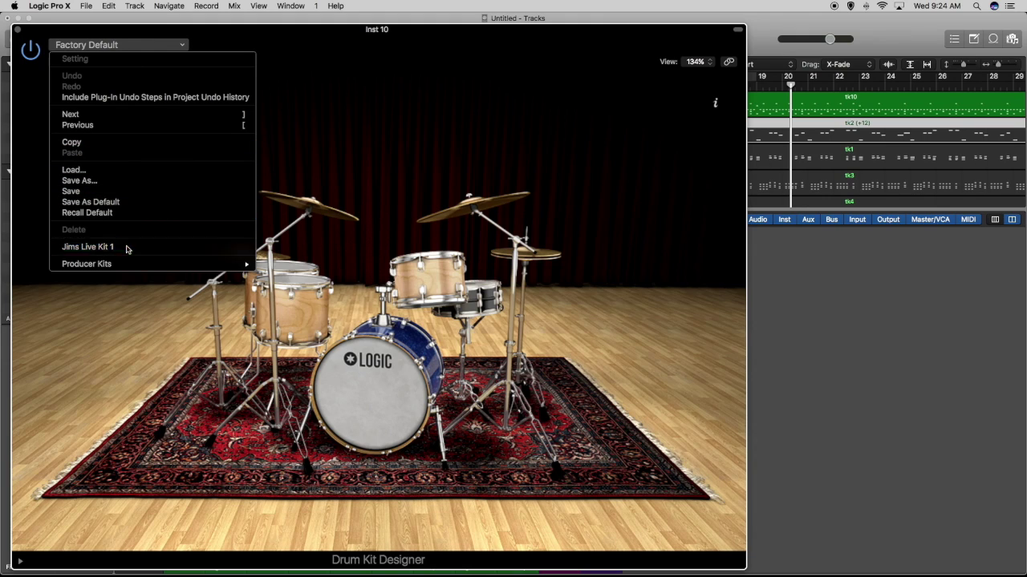
pyautogui.click(18, 30)
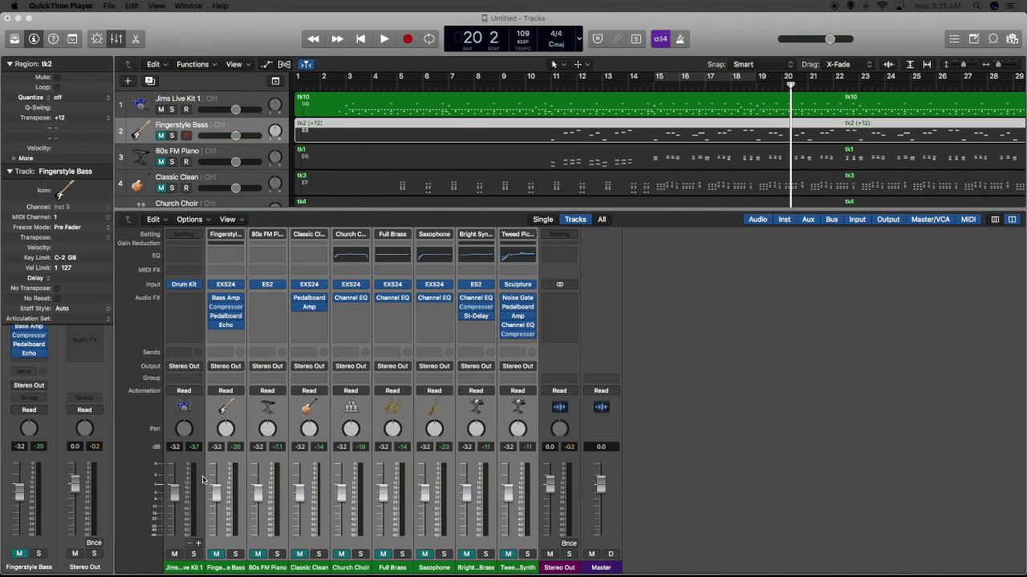
# Add four extra output channels to the multi-output drum kit for kick, snare, toms and hi-hat/percussion.
pyautogui.click(198, 545)
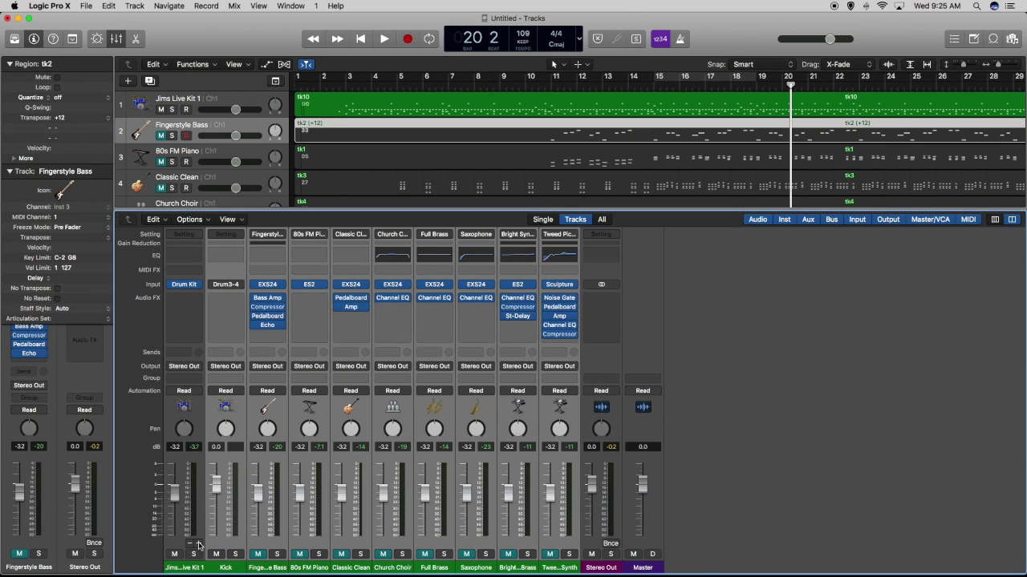
pyautogui.click(198, 545)
pyautogui.click(198, 545)
pyautogui.click(198, 544)
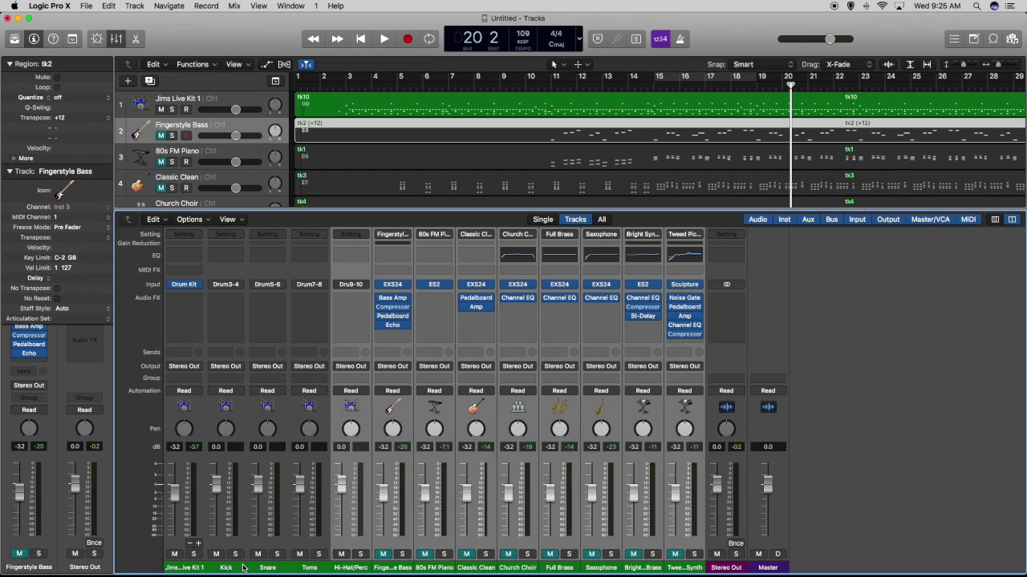
# Rename the Jims Live Kit 1 channel as Cymbals.
pyautogui.click(190, 569)
pyautogui.doubleClick(190, 568)
pyautogui.write('Cymbals')
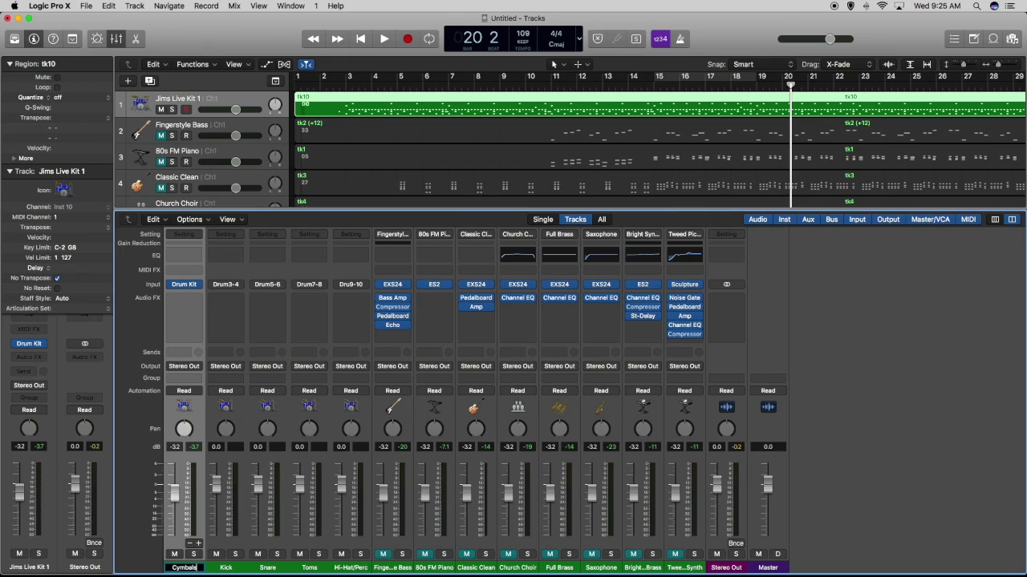
pyautogui.press('Return')
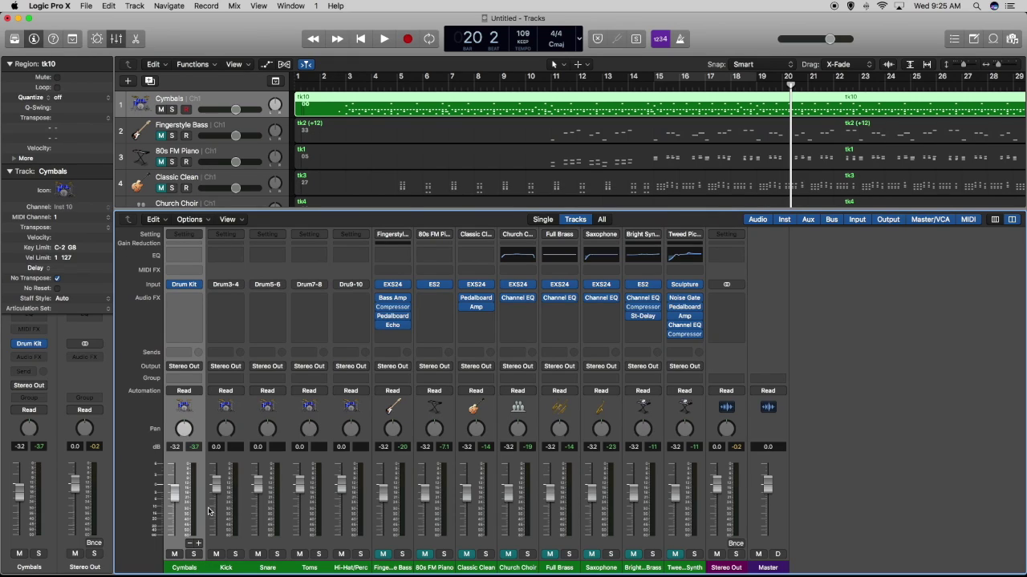
# Solo the five drum channels and lower their faders together, with Cymbals at -5.9 dB and the others at -2.7 dB.
pyautogui.moveTo(170, 544); pyautogui.dragTo(351, 542)
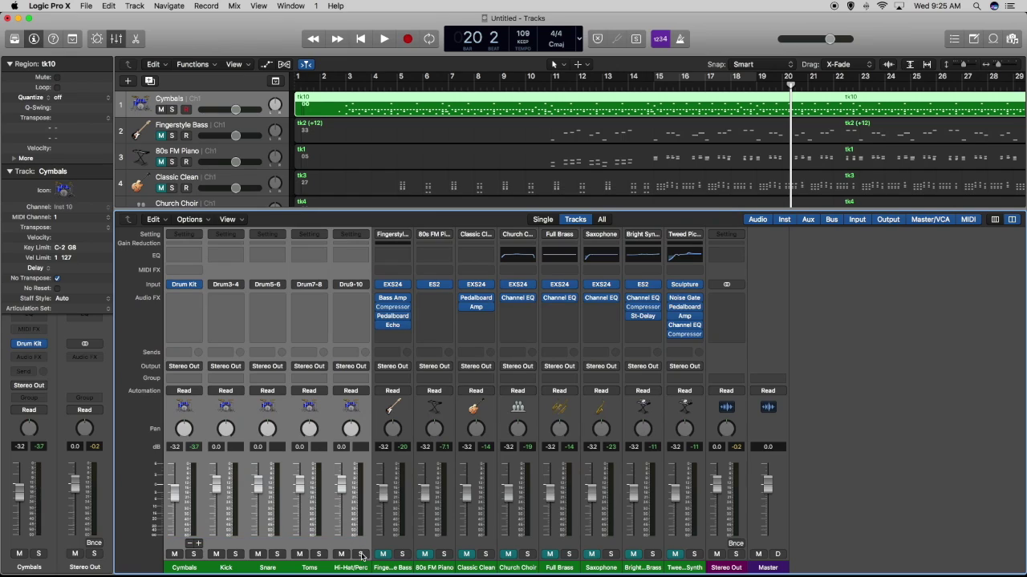
pyautogui.click(361, 555)
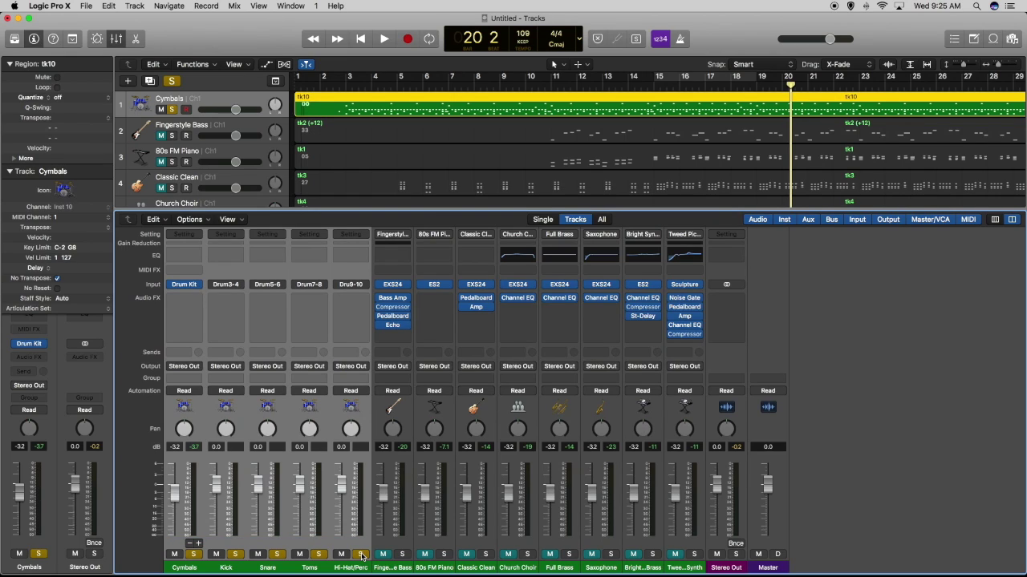
pyautogui.moveTo(298, 505); pyautogui.dragTo(298, 498)
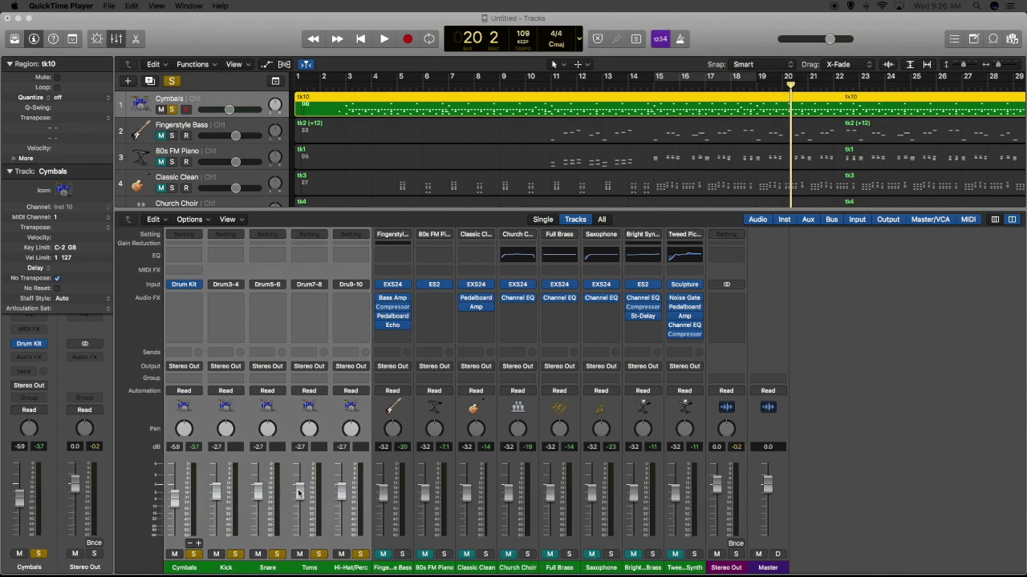
pyautogui.click(838, 485)
# While playing the soloed drums, raise the Snare fader to -0.7 dB and the Cymbals fader to -3.5 dB.
pyautogui.press('space')
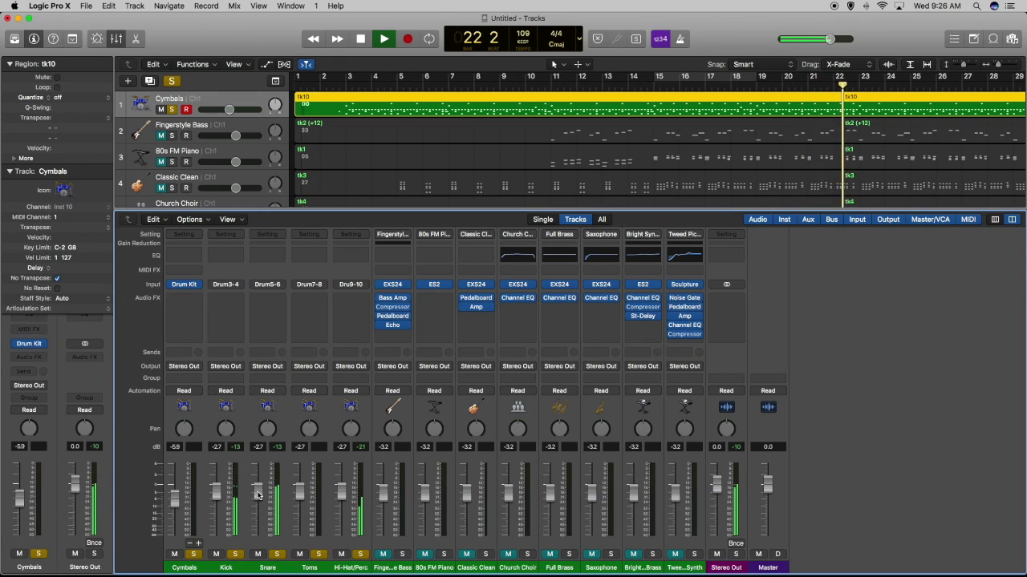
pyautogui.moveTo(258, 495); pyautogui.dragTo(257, 482)
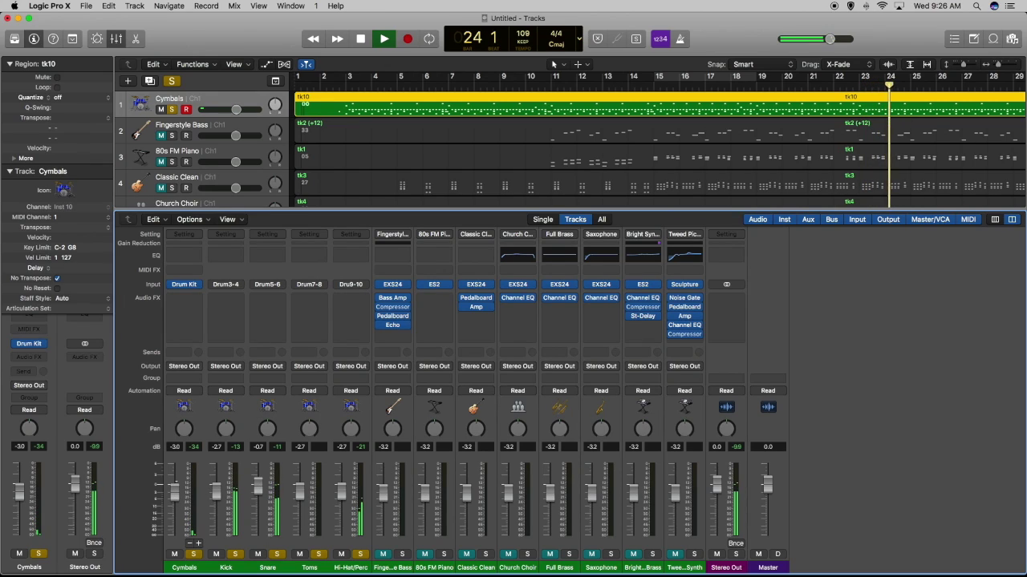
pyautogui.press('space')
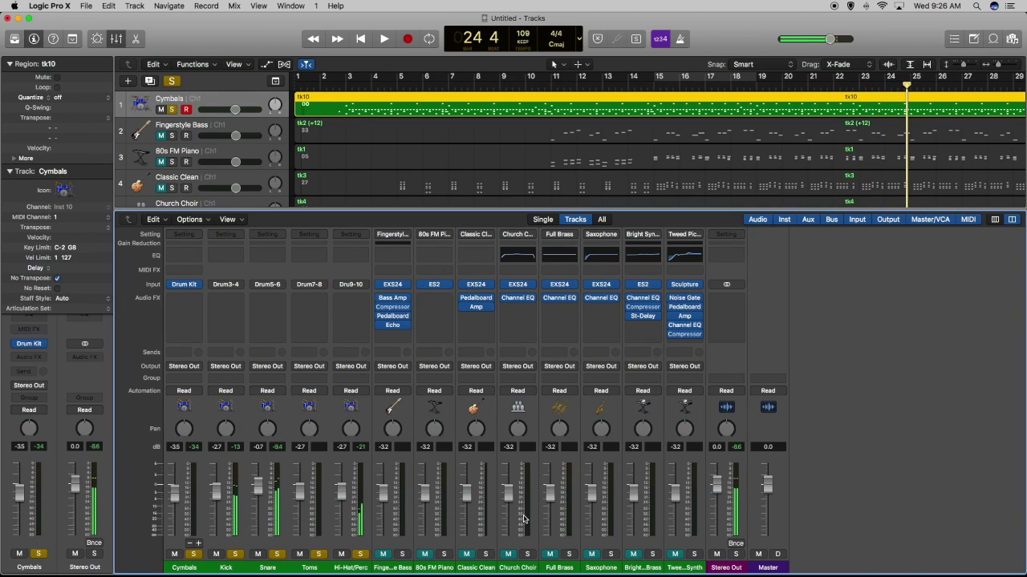
pyautogui.press('ctrl+super+Escape')
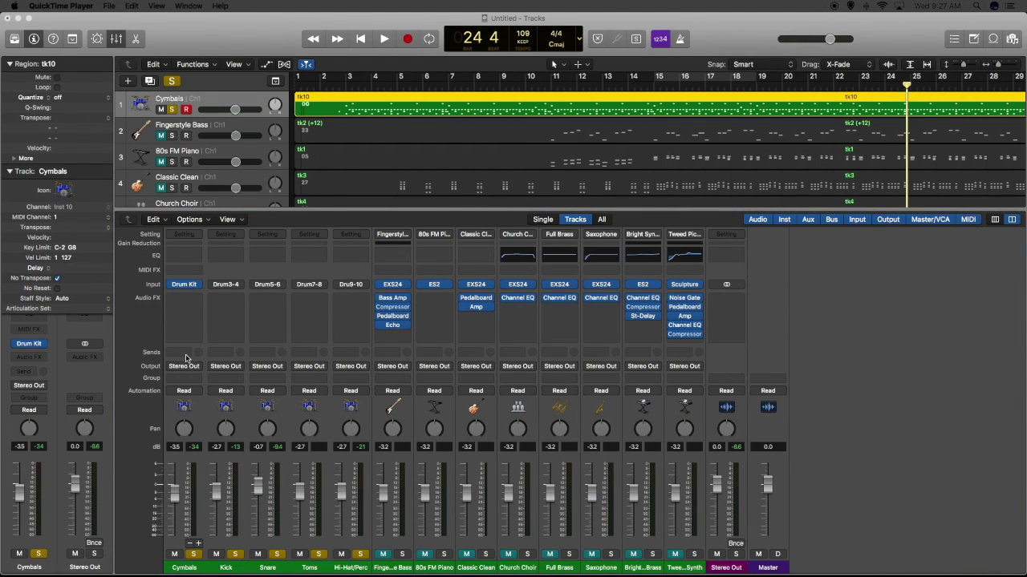
# Add a Bus 1 send to all five drum channels and set the send levels to -0.3 dB.
pyautogui.click(186, 353)
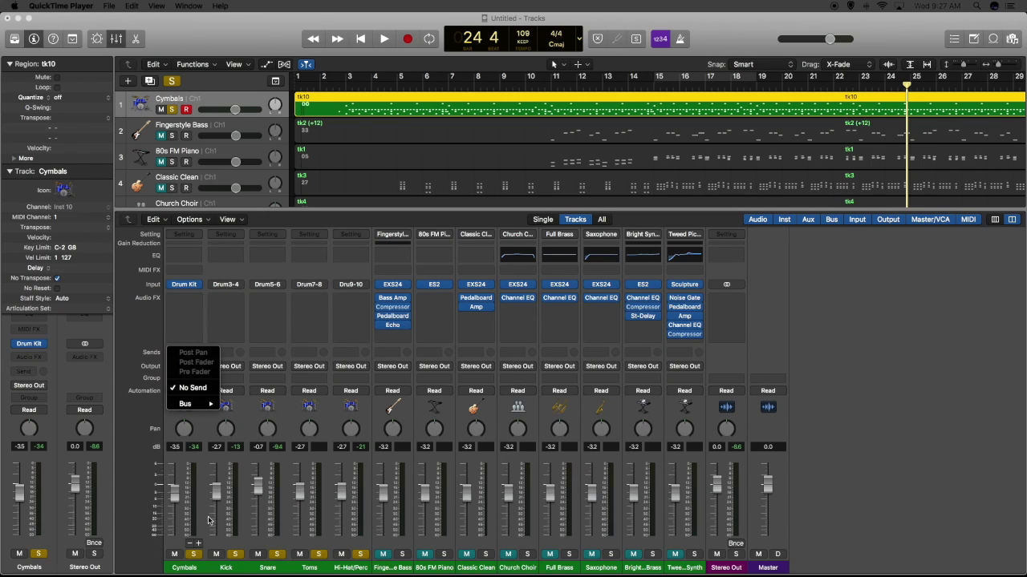
pyautogui.click(225, 542)
pyautogui.moveTo(197, 541); pyautogui.dragTo(341, 536)
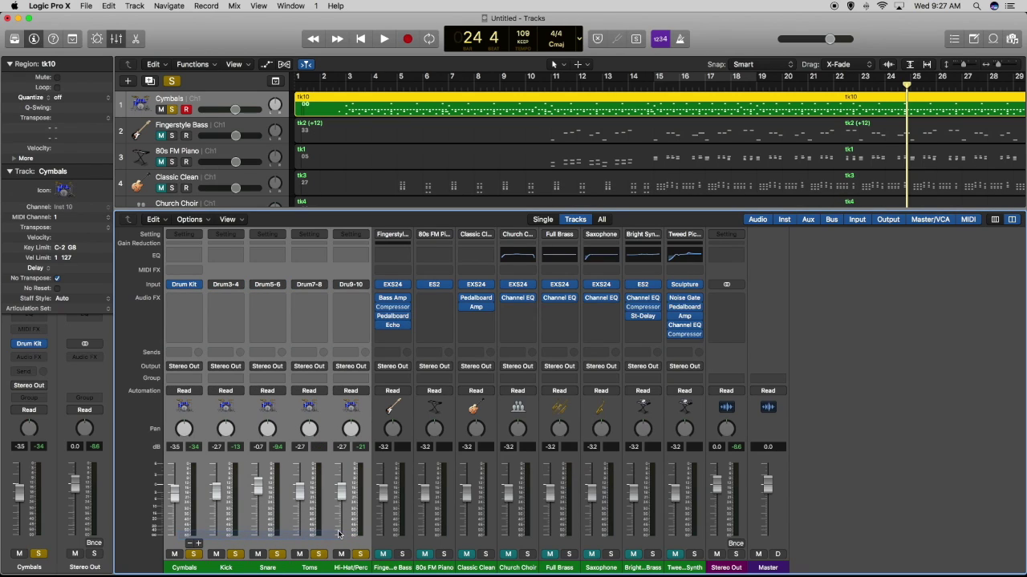
pyautogui.click(191, 360)
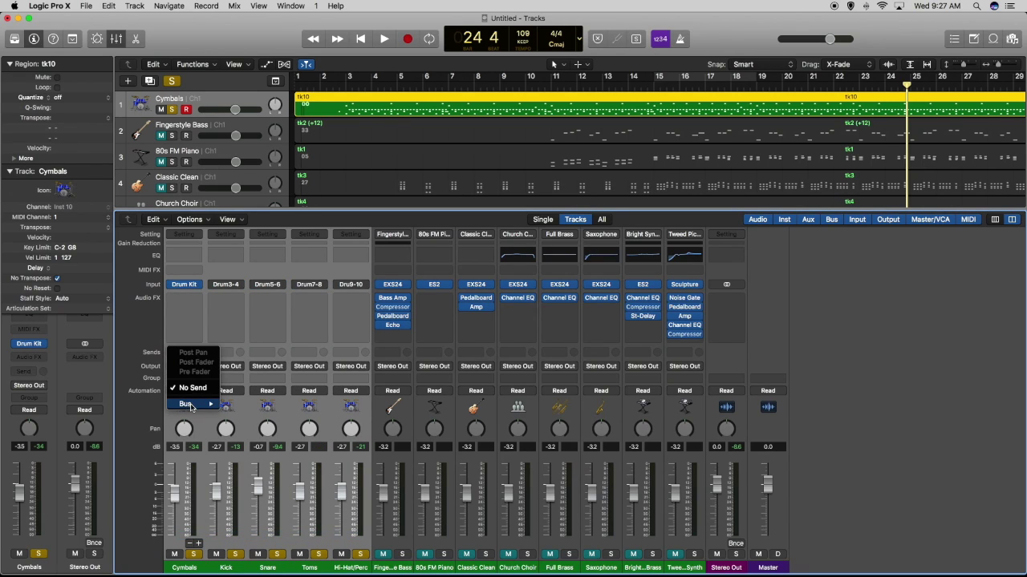
pyautogui.moveTo(192, 405)
pyautogui.click(246, 195)
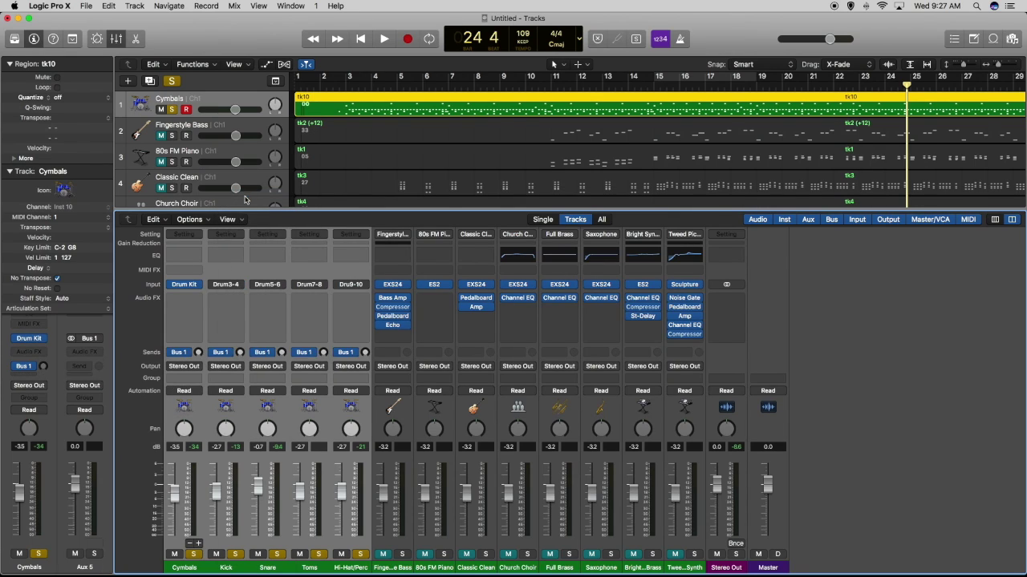
pyautogui.moveTo(198, 350)
pyautogui.mouseDown()
pyautogui.moveTo(198, 371)
pyautogui.moveTo(197, 337)
pyautogui.mouseUp()
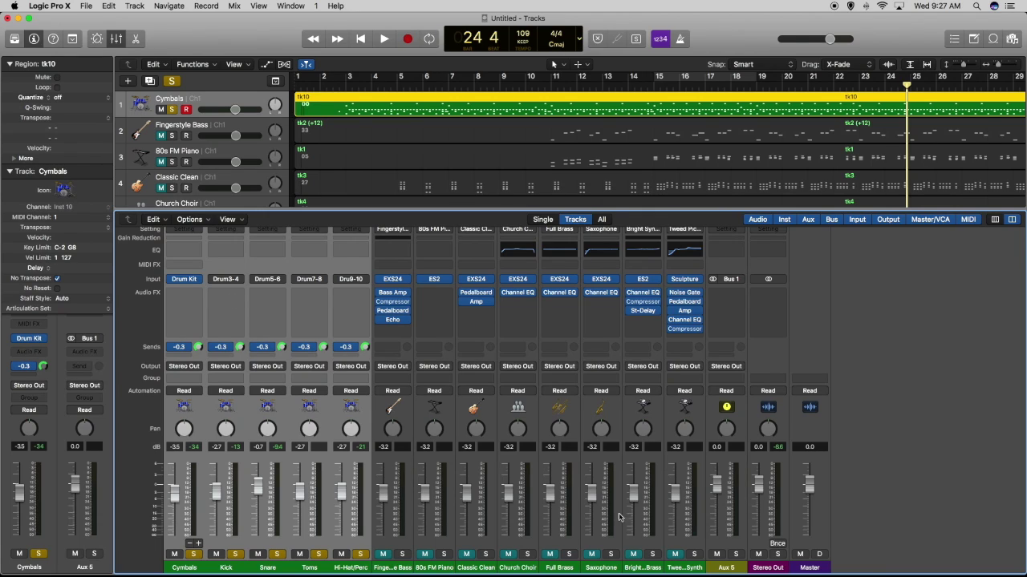
# Rename the Aux 5 channel as Drum Bus and lower its fader all the way.
pyautogui.doubleClick(724, 567)
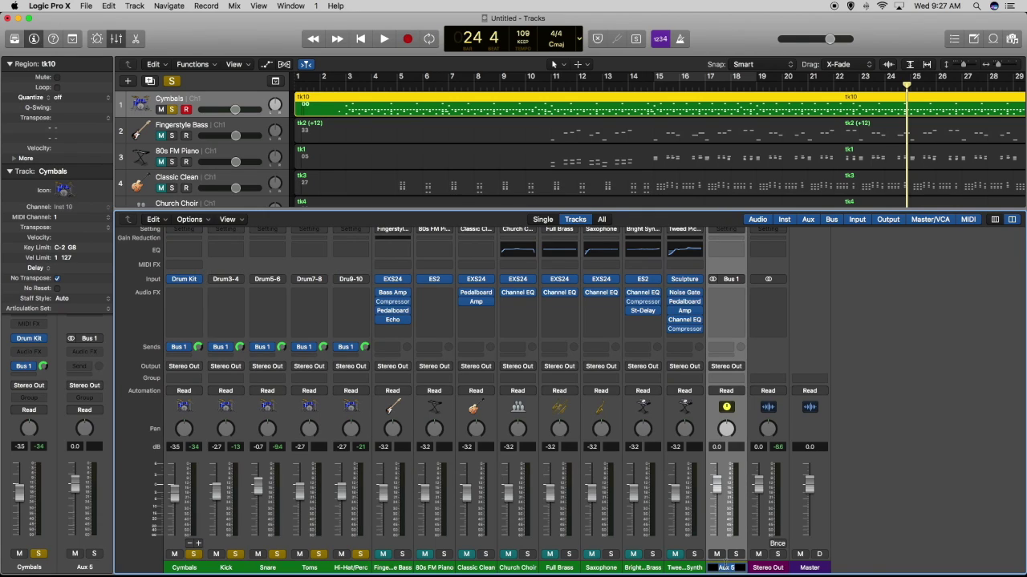
pyautogui.write('Drum Bus')
pyautogui.press('Return')
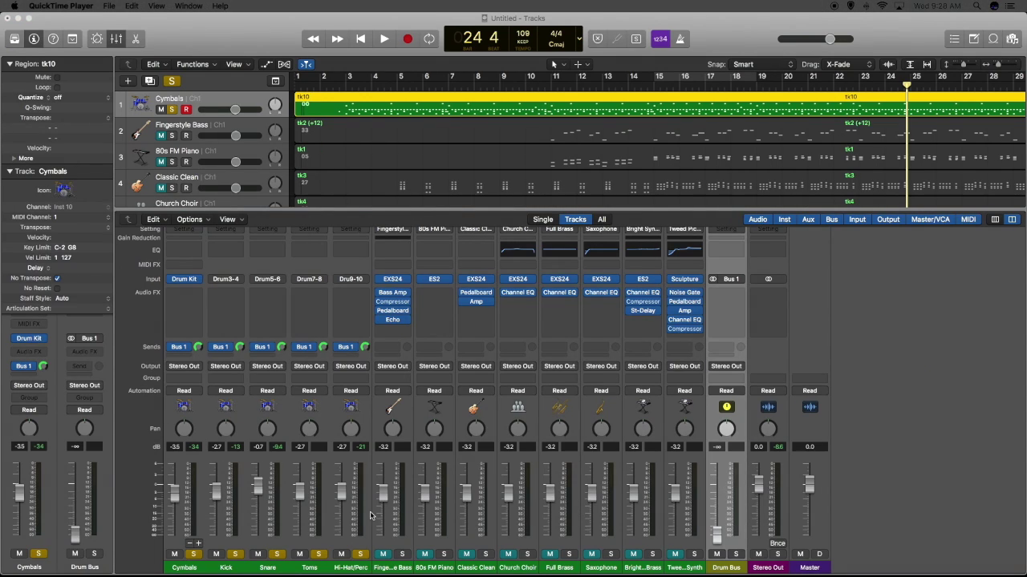
# Insert a stereo Compressor on the Drum Bus channel and load the saved custom drum compression preset.
pyautogui.click(741, 298)
pyautogui.moveTo(742, 328)
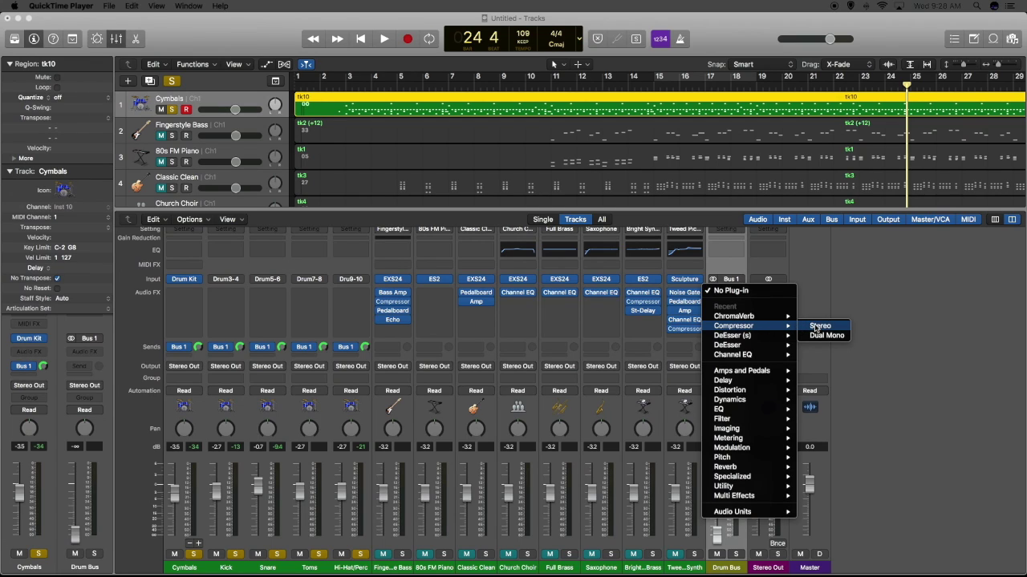
pyautogui.click(817, 327)
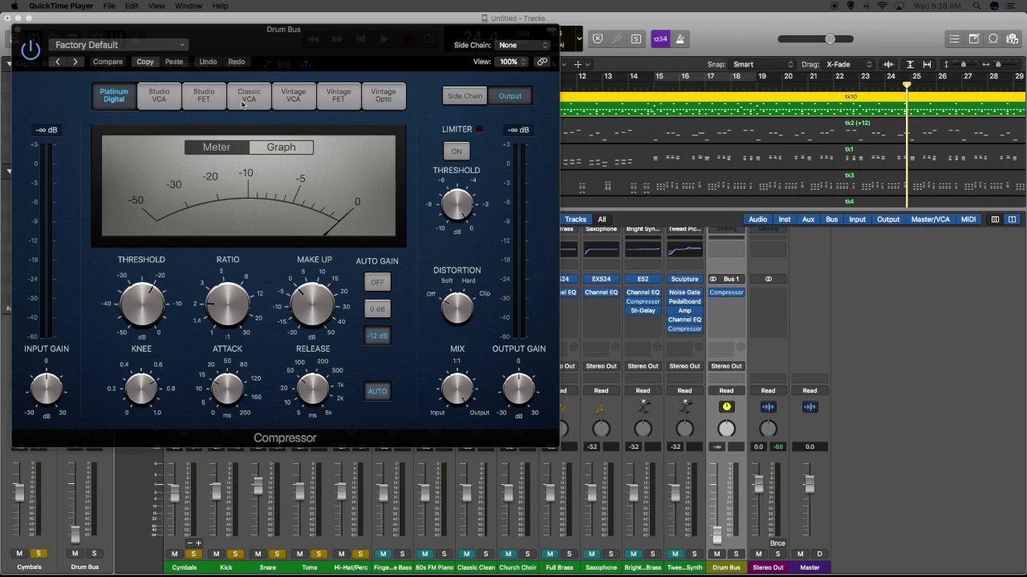
pyautogui.click(183, 46)
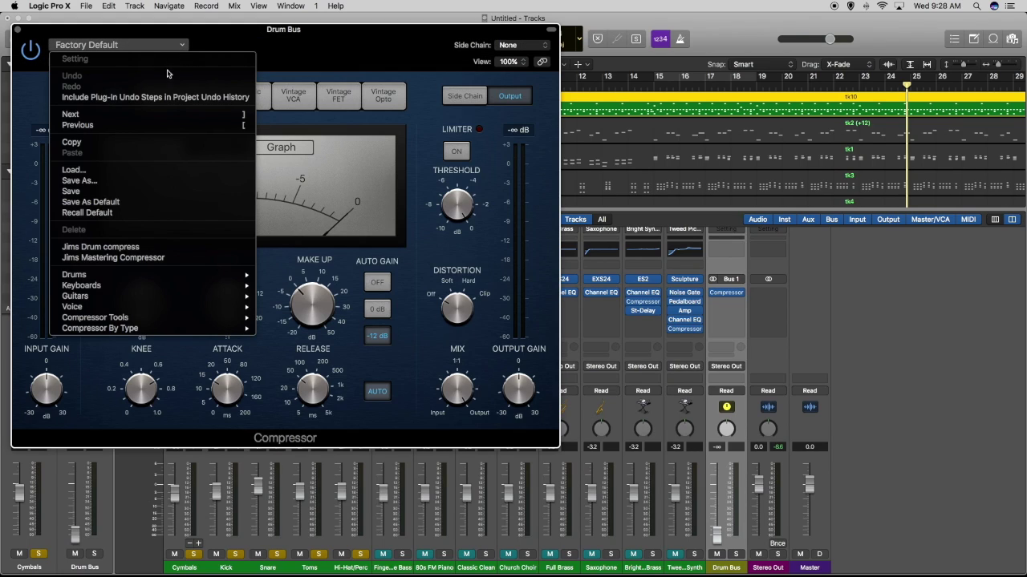
pyautogui.click(105, 249)
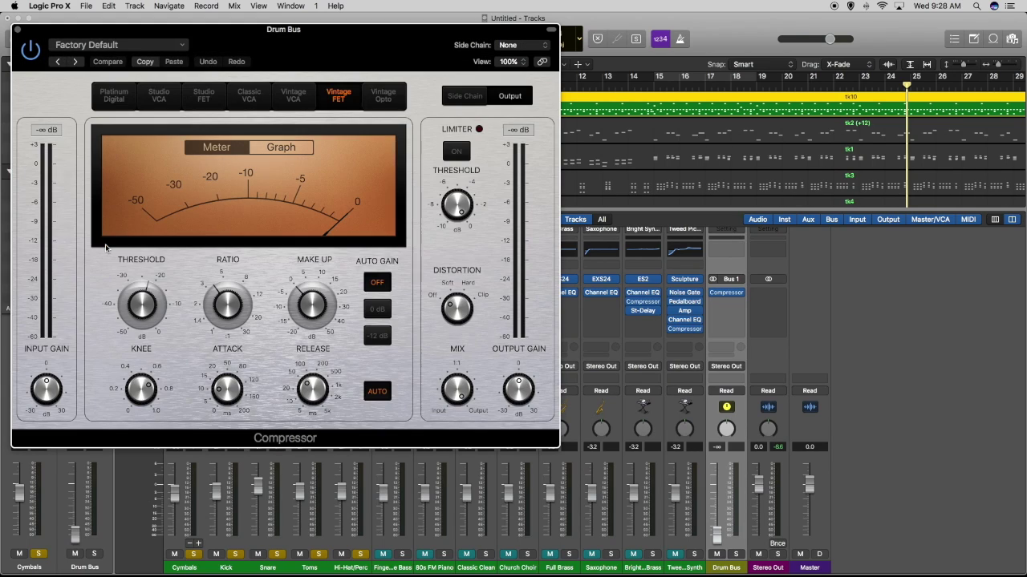
pyautogui.moveTo(213, 37); pyautogui.dragTo(429, 59)
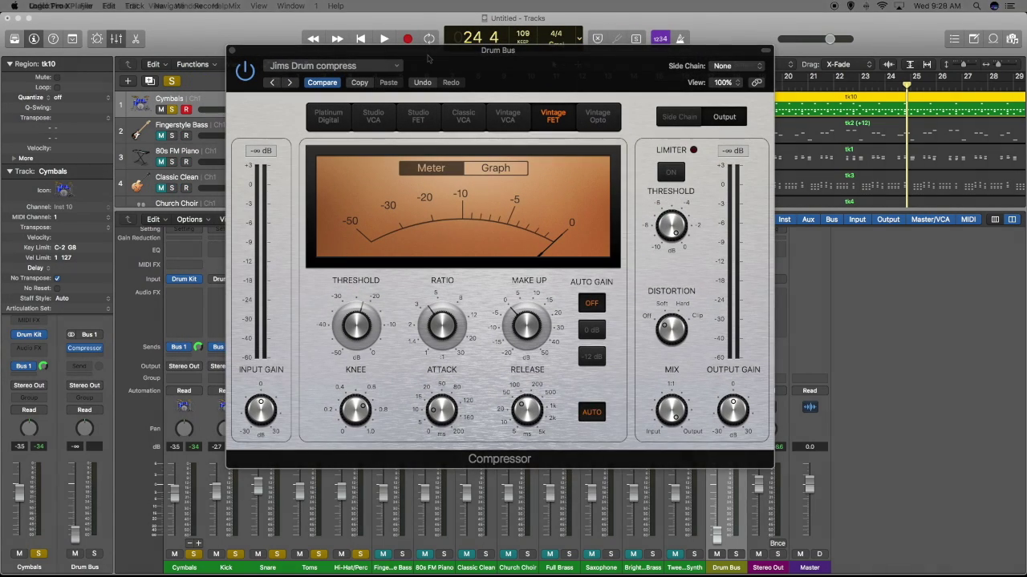
# Play the soloed drums while raising the Drum Bus compressor's input gain above +5 dB, then stop playback and close the plug-in.
pyautogui.click(719, 536)
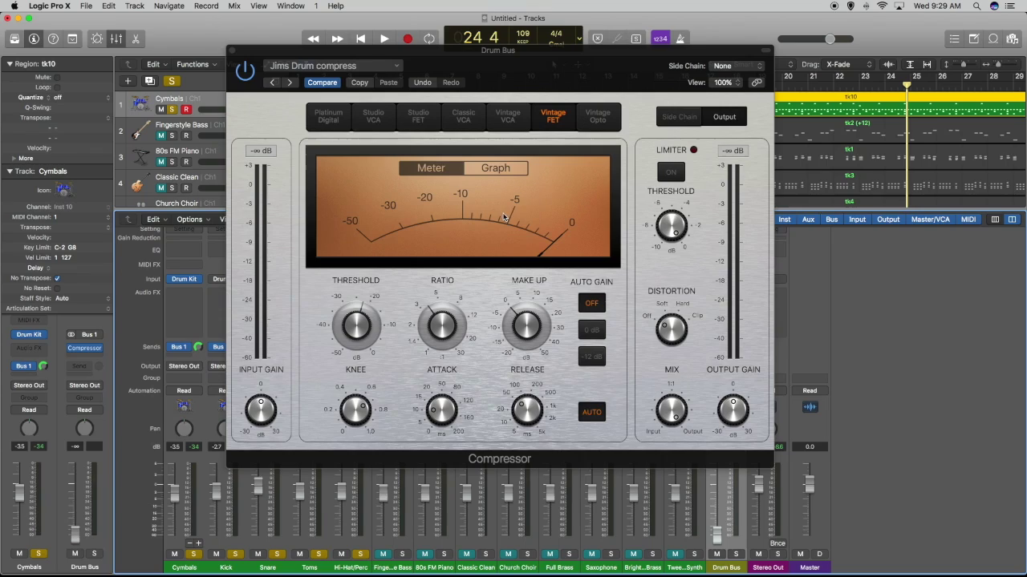
pyautogui.moveTo(507, 318)
pyautogui.press('space')
pyautogui.moveTo(256, 412)
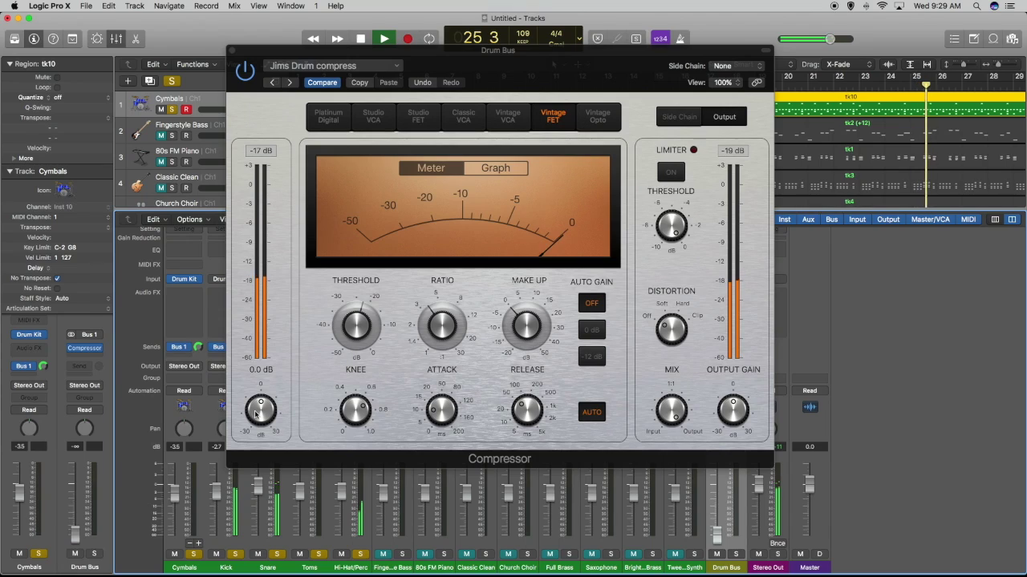
pyautogui.moveTo(257, 412); pyautogui.dragTo(258, 406)
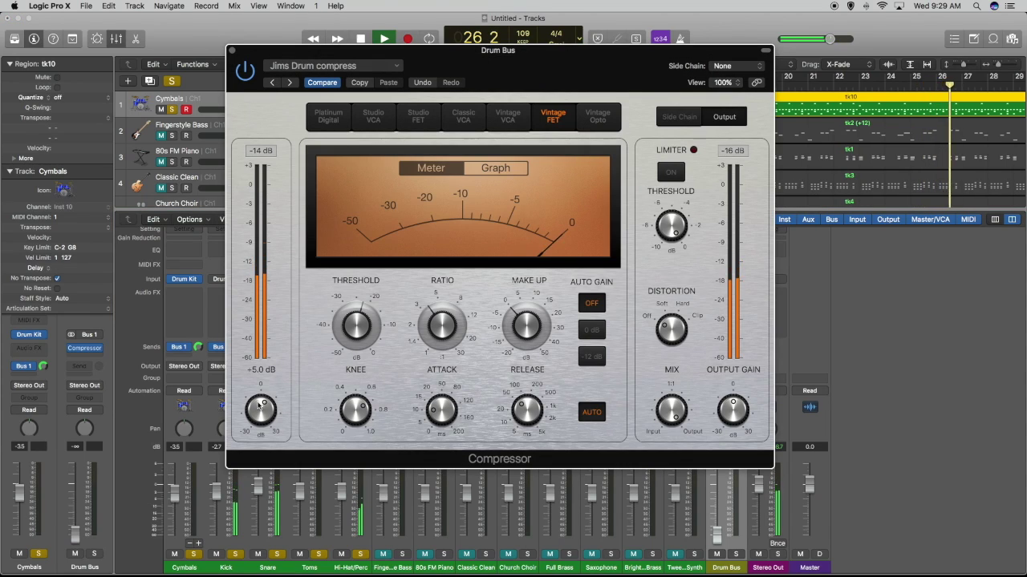
pyautogui.moveTo(258, 406); pyautogui.dragTo(260, 401)
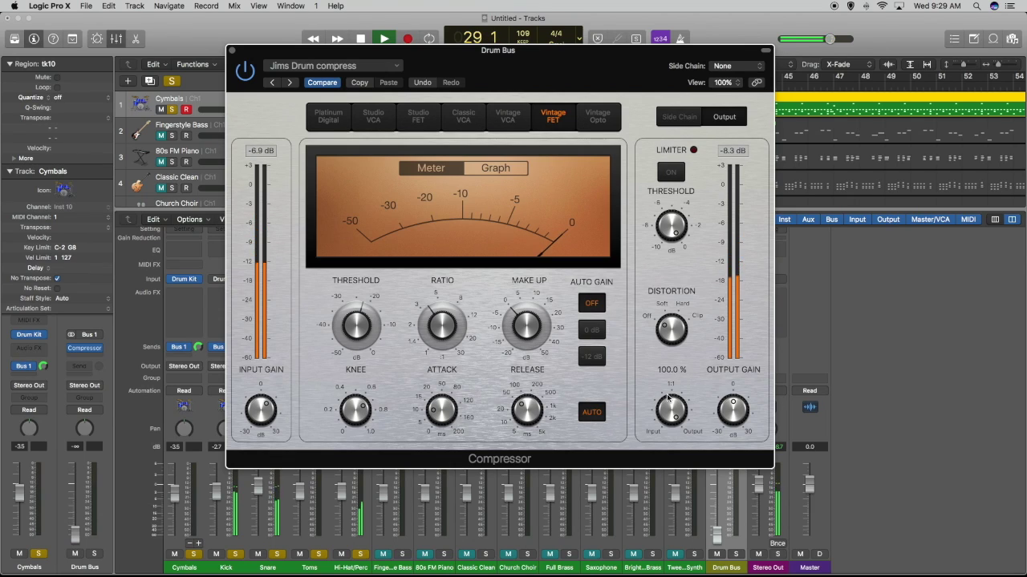
pyautogui.press('space')
pyautogui.press('ctrl+super+Escape')
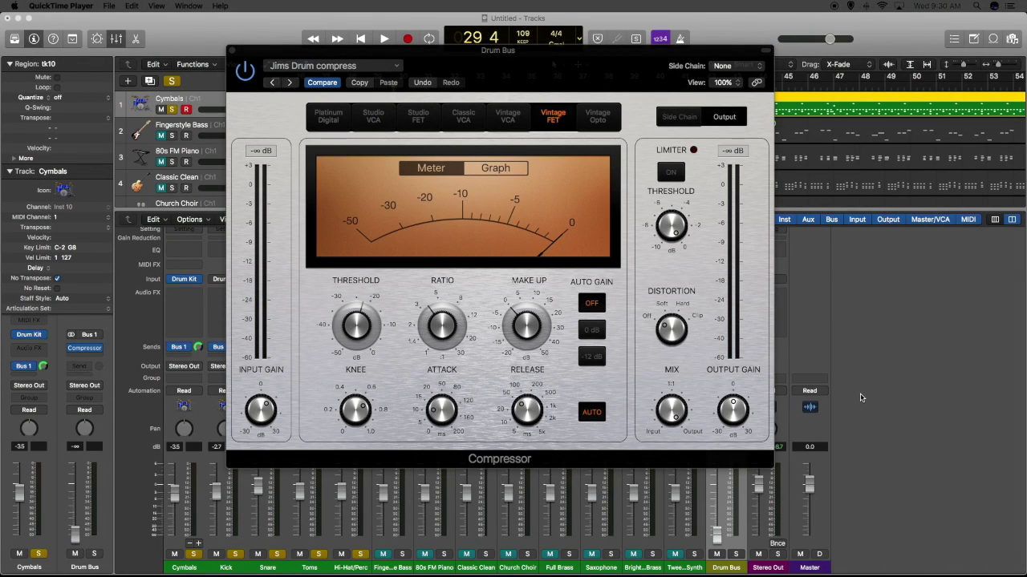
pyautogui.click(860, 397)
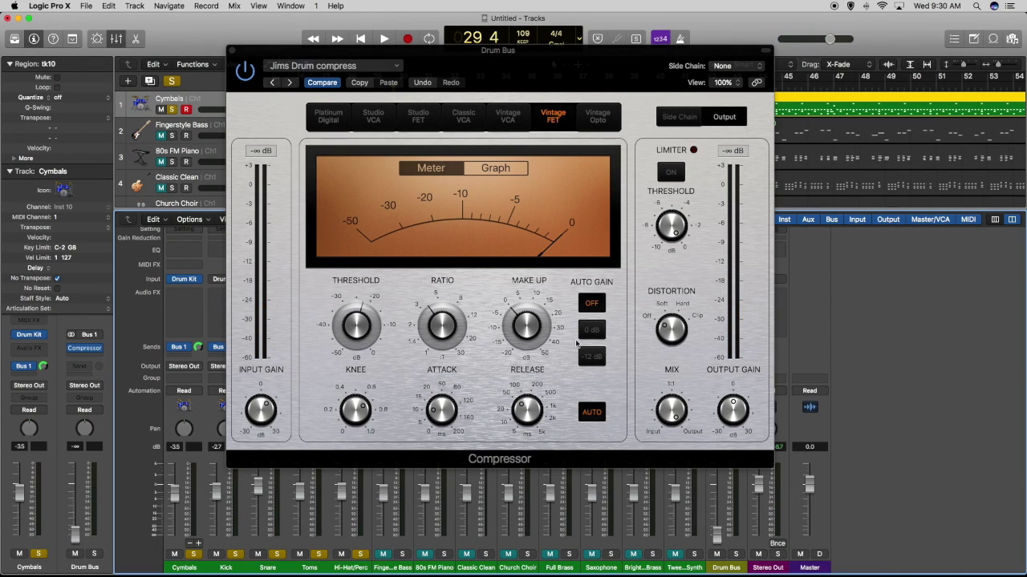
pyautogui.click(233, 50)
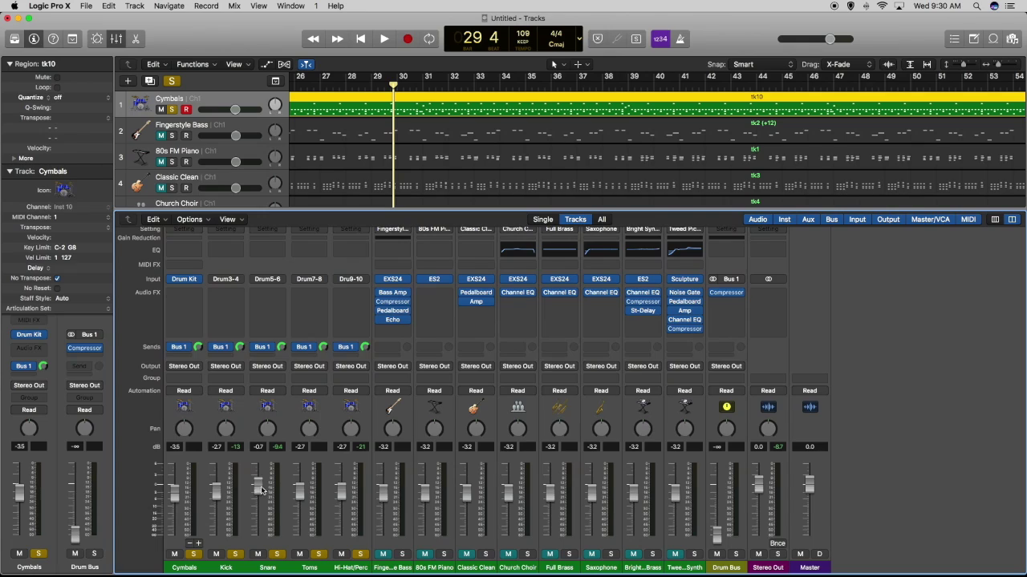
# Add a Bus 2 send to the Snare channel and turn up its send level.
pyautogui.click(270, 357)
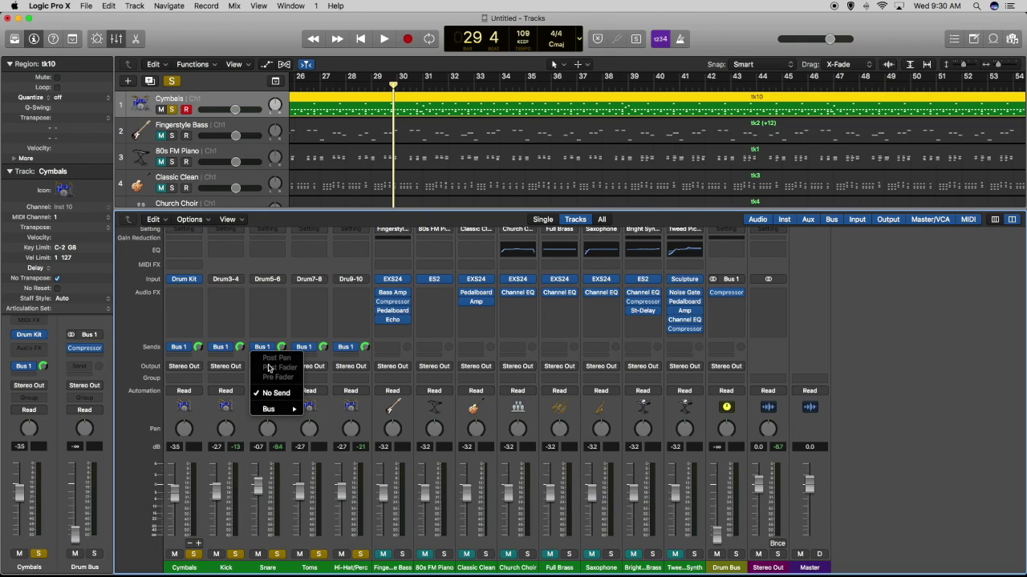
pyautogui.moveTo(271, 409)
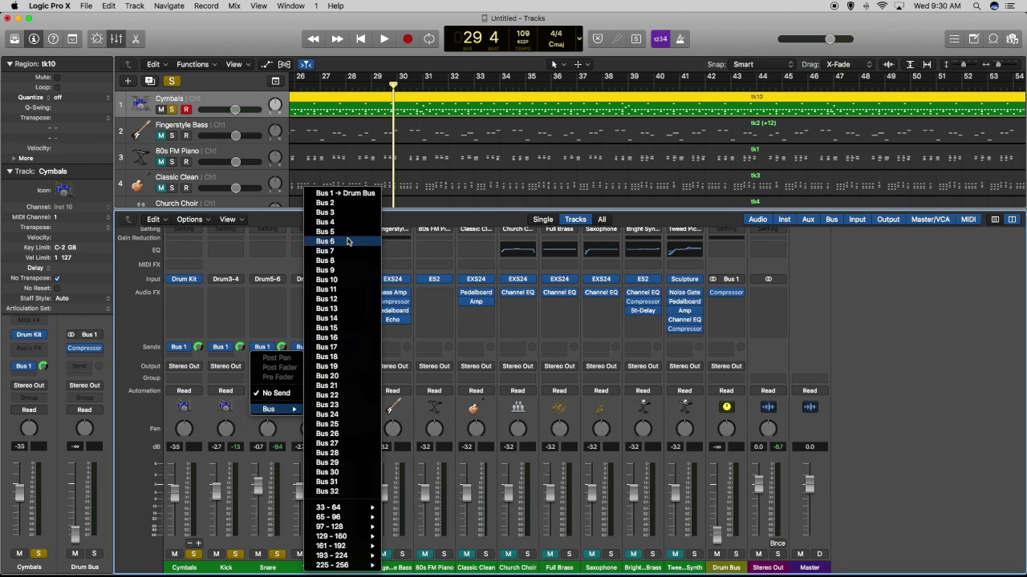
pyautogui.click(344, 205)
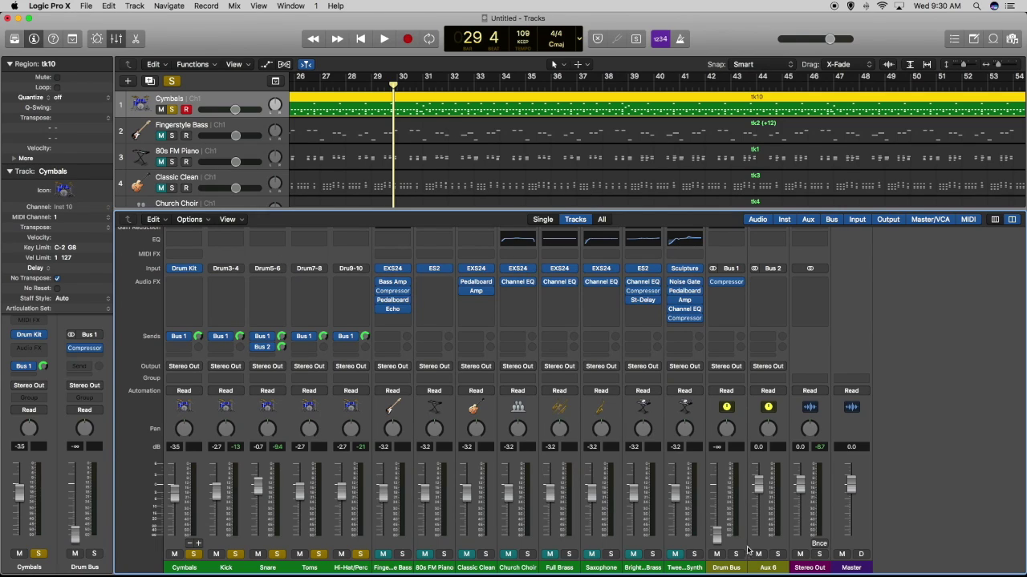
# Rename the Aux 6 channel as Snare verb.
pyautogui.doubleClick(767, 568)
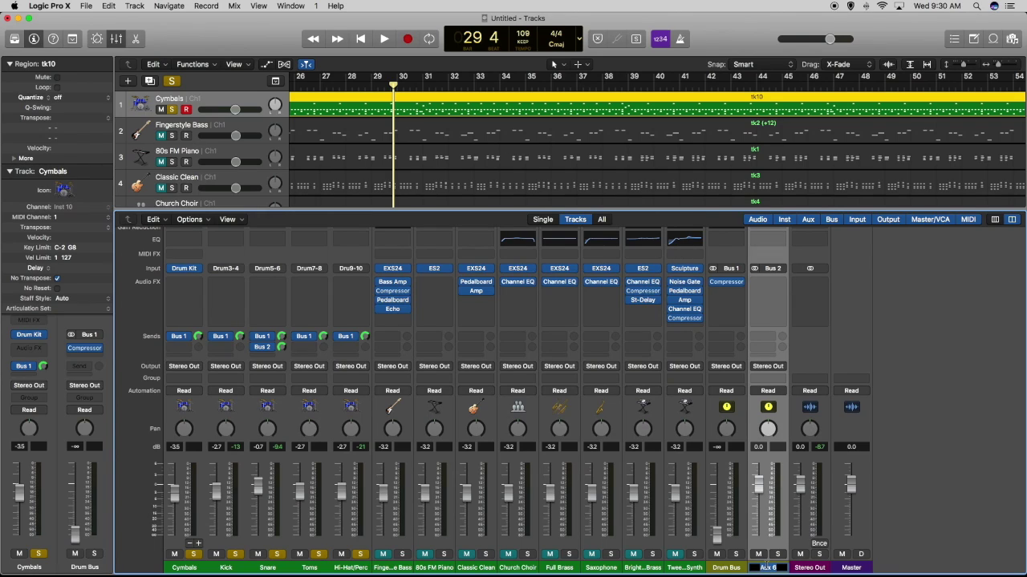
pyautogui.write('Snare verb')
pyautogui.press('Return')
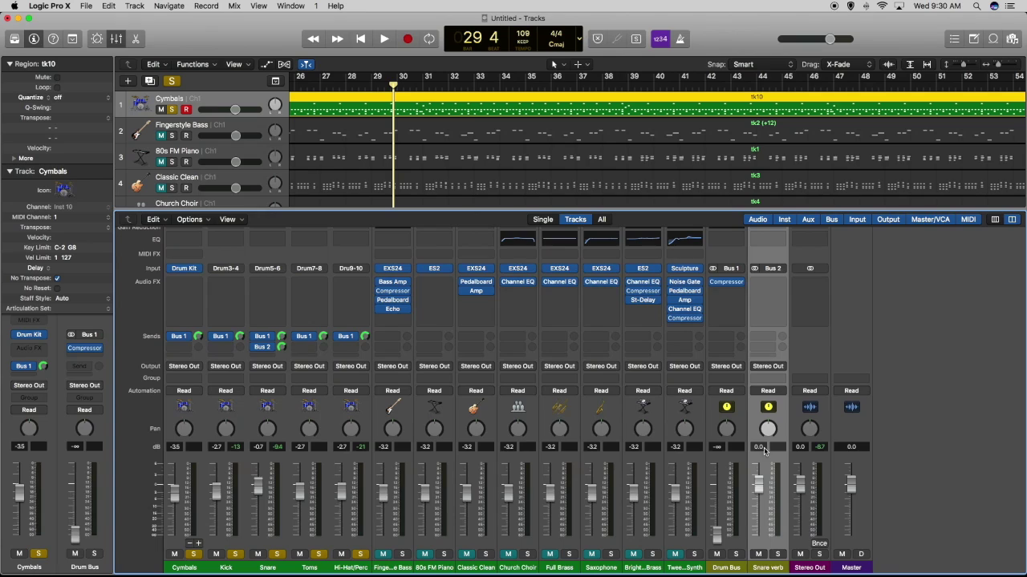
# Insert a stereo ChromaVerb with the Drum Chamber preset on the Snare verb channel and lower the channel's fader all the way.
pyautogui.click(762, 282)
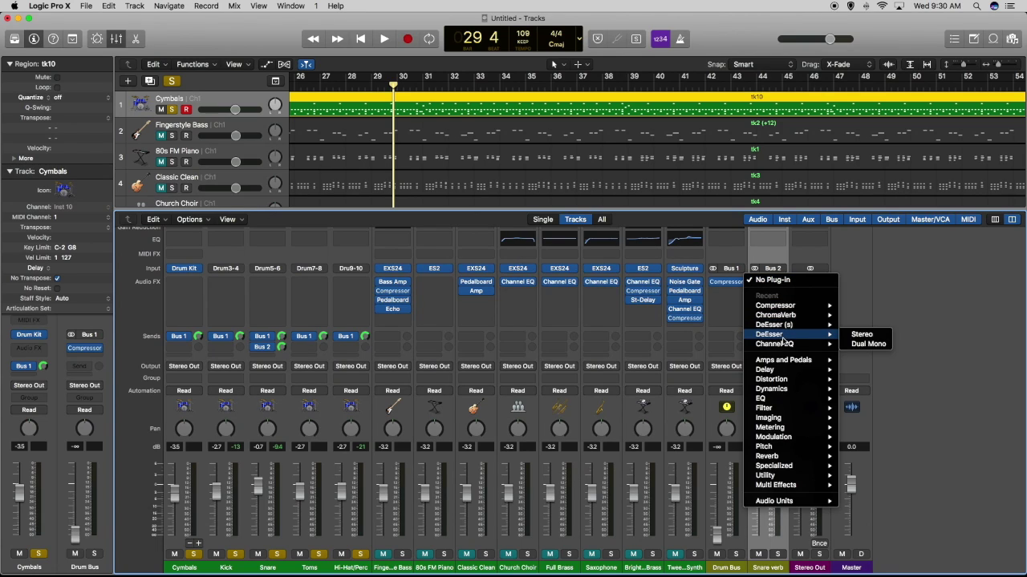
pyautogui.moveTo(789, 326)
pyautogui.click(857, 319)
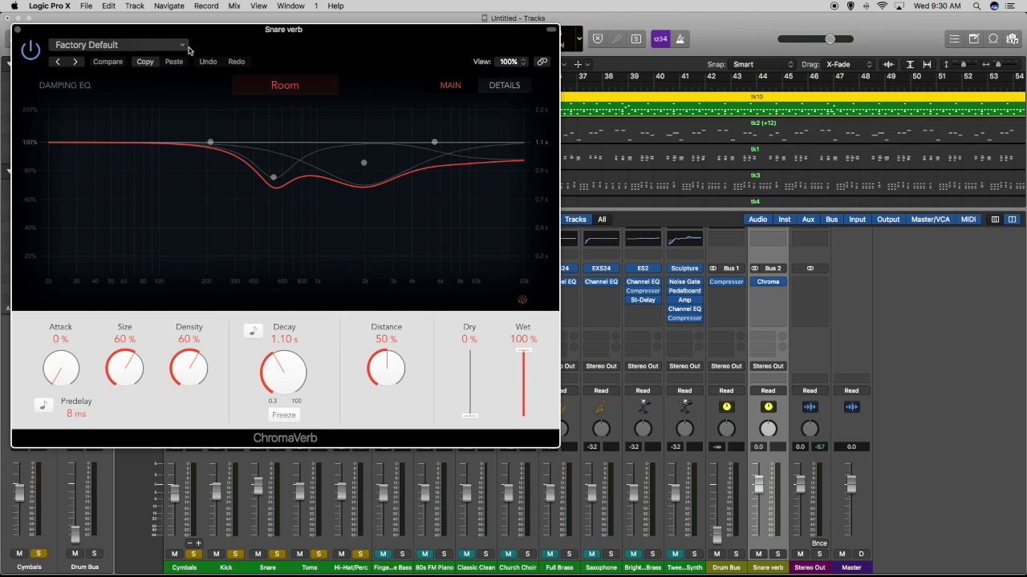
pyautogui.click(186, 48)
pyautogui.moveTo(148, 257)
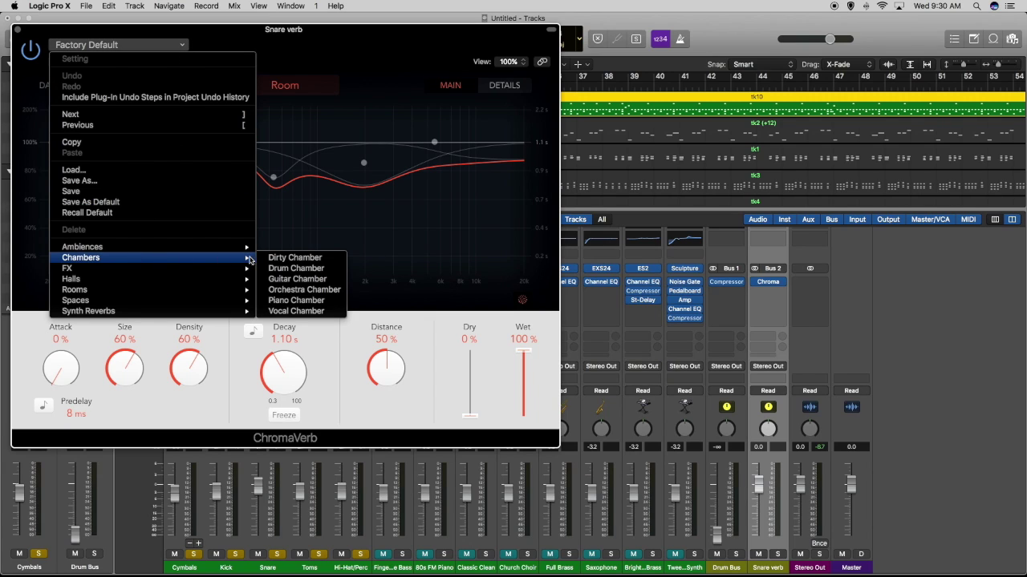
pyautogui.click(280, 268)
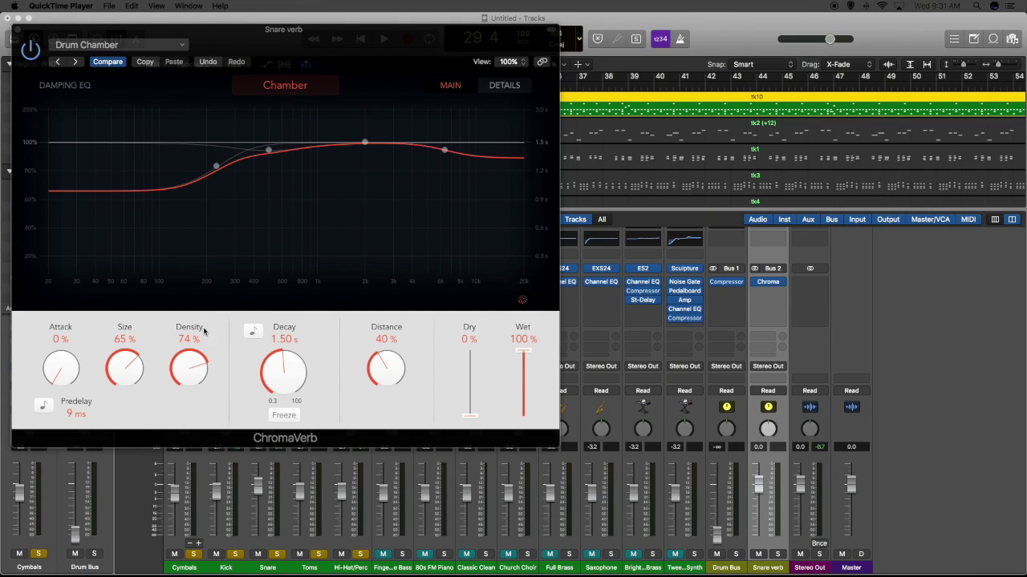
pyautogui.click(19, 32)
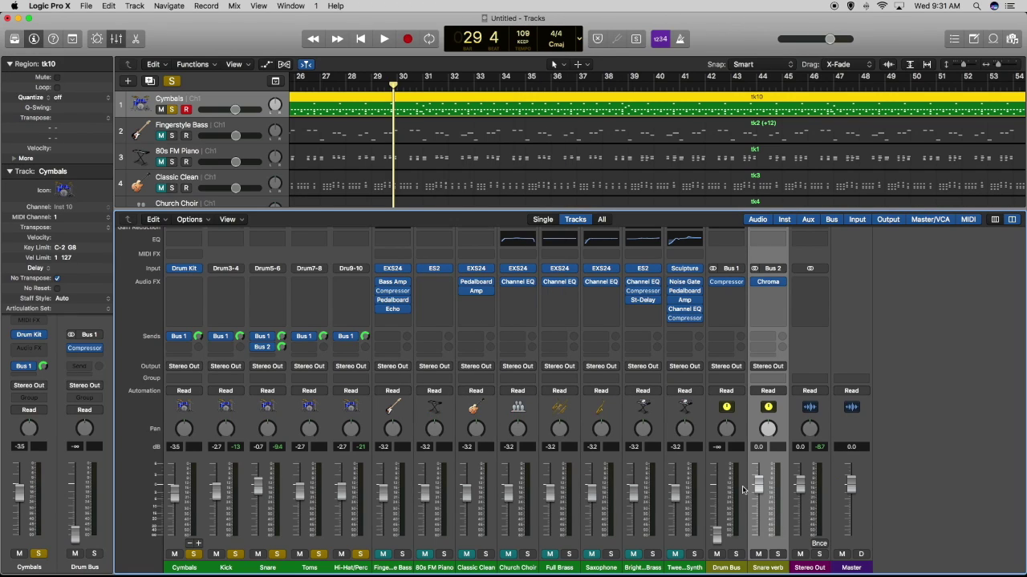
pyautogui.moveTo(755, 488); pyautogui.dragTo(758, 536)
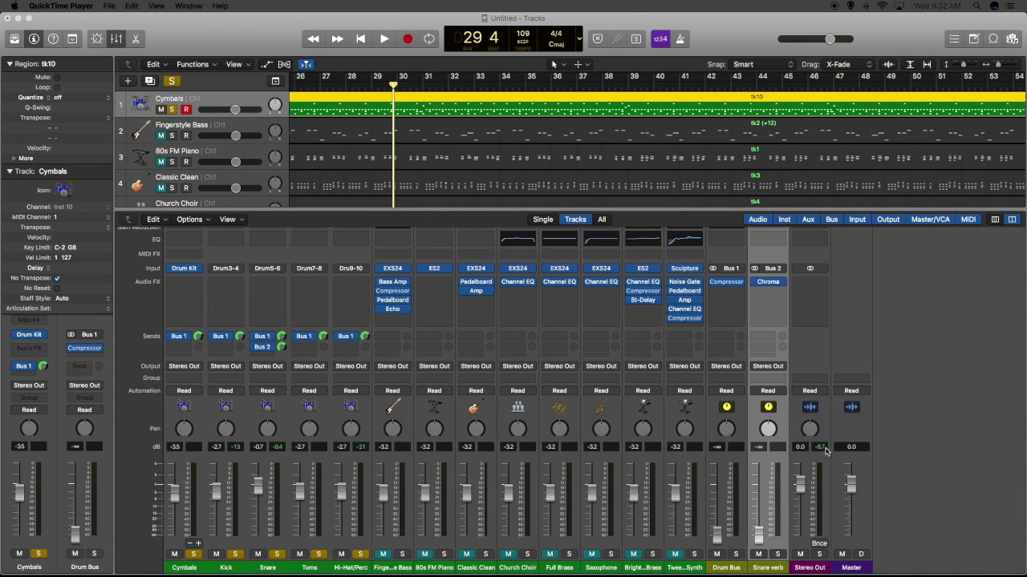
pyautogui.click(898, 477)
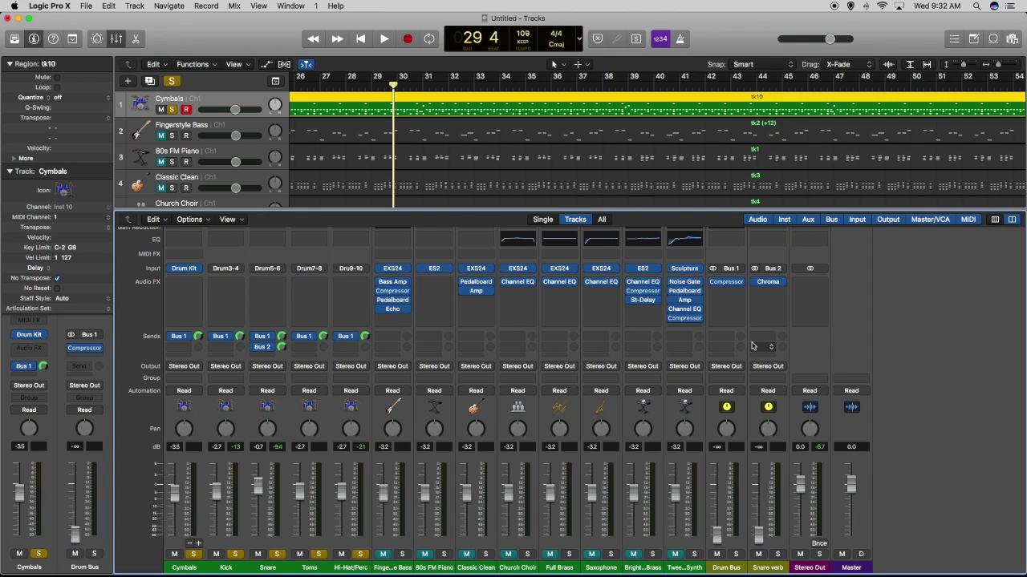
# Reopen the Drum Bus compressor and, while the drums play, raise the Drum Bus fader to -11.4 dB.
pyautogui.click(726, 285)
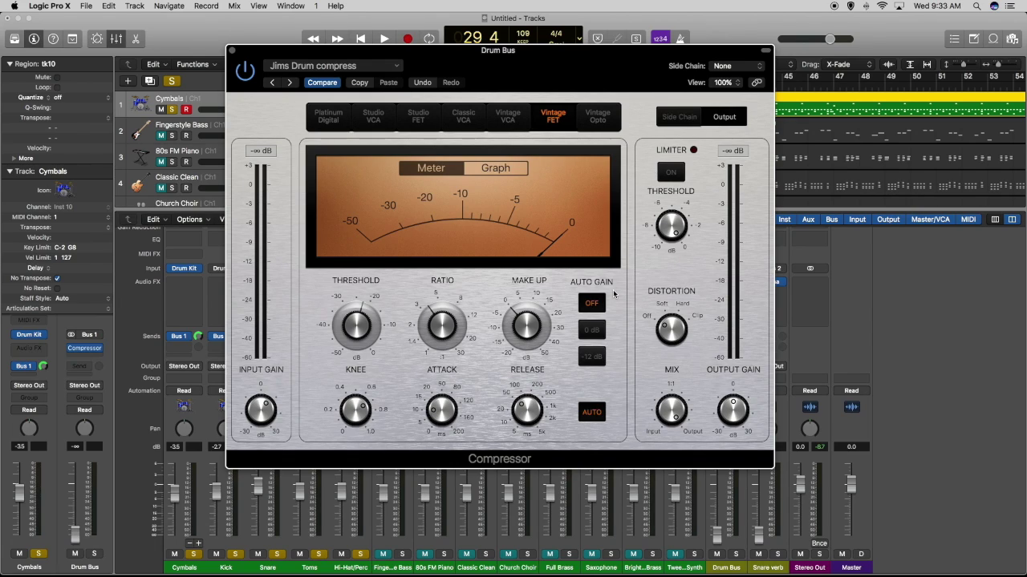
pyautogui.moveTo(622, 53); pyautogui.dragTo(434, 25)
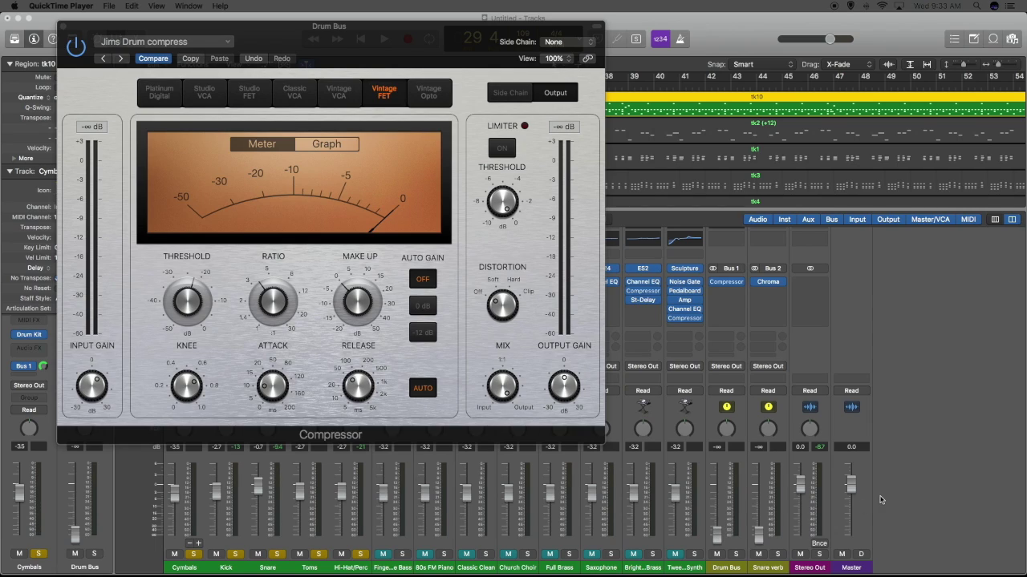
pyautogui.click(717, 534)
pyautogui.press('space')
pyautogui.moveTo(718, 533); pyautogui.dragTo(716, 507)
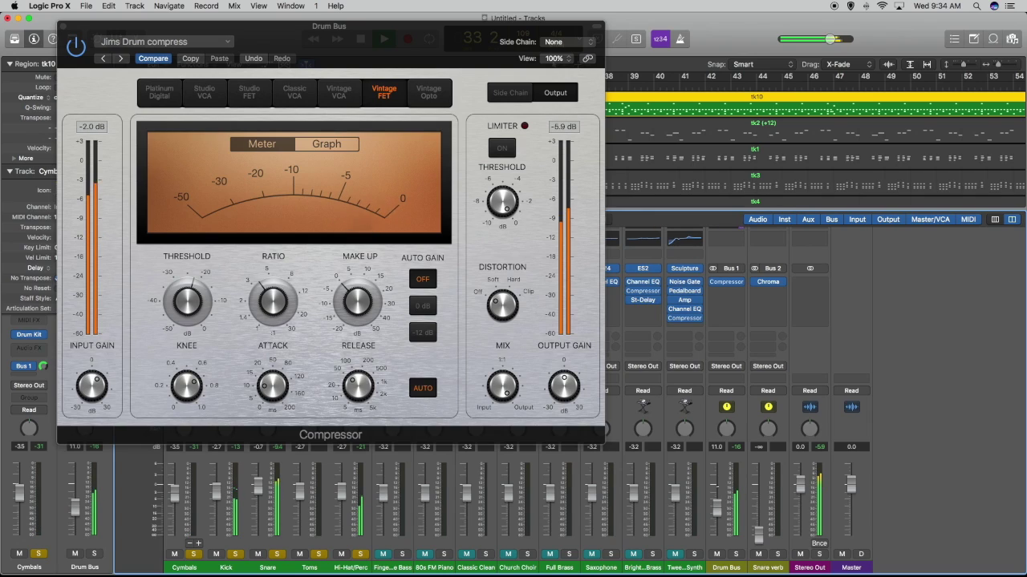
pyautogui.moveTo(717, 507); pyautogui.dragTo(716, 506)
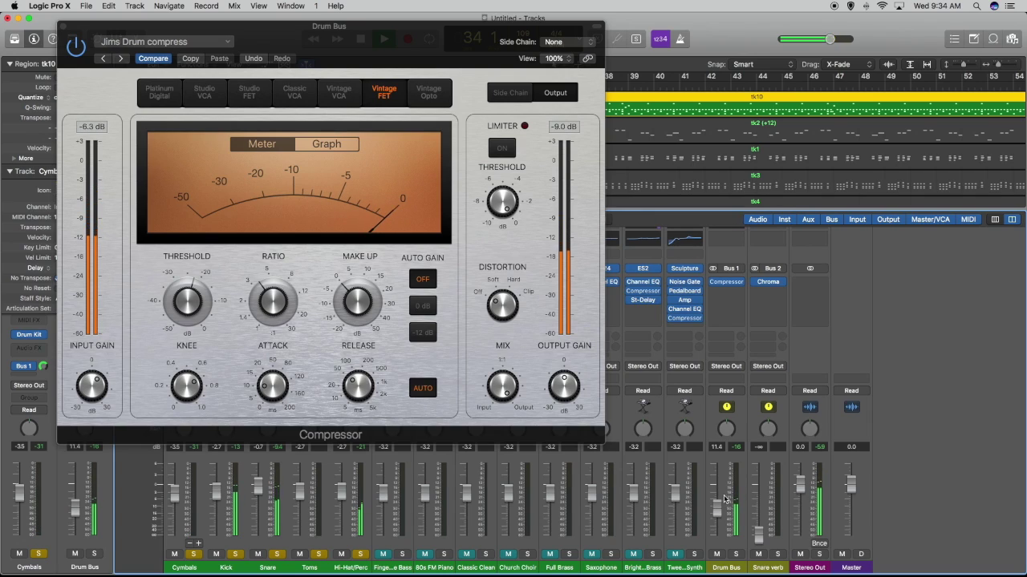
# Raise the Snare verb fader to -15.4 dB during playback, then stop and close the compressor window.
pyautogui.moveTo(760, 539); pyautogui.dragTo(759, 523)
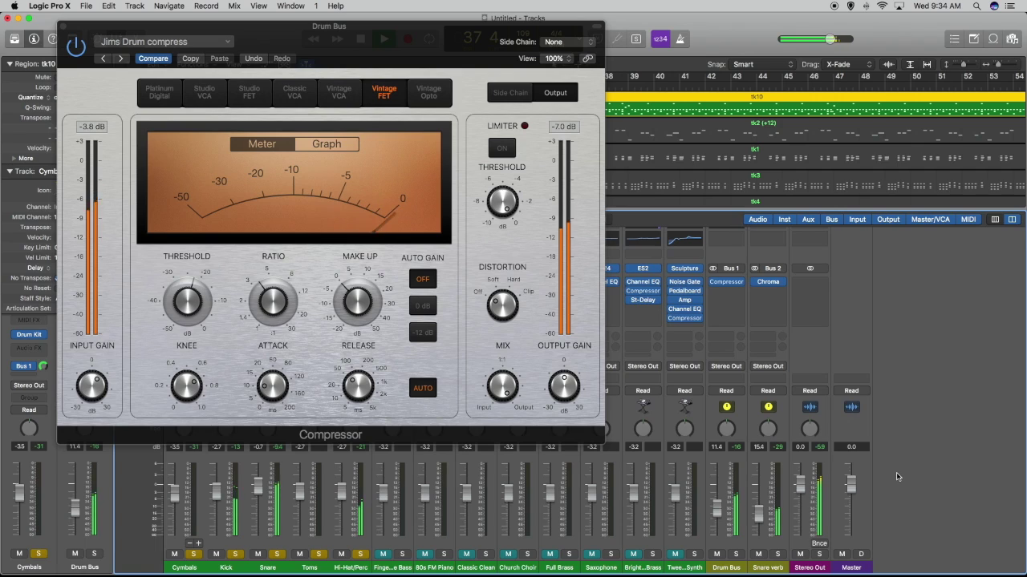
pyautogui.press('super+Tab')
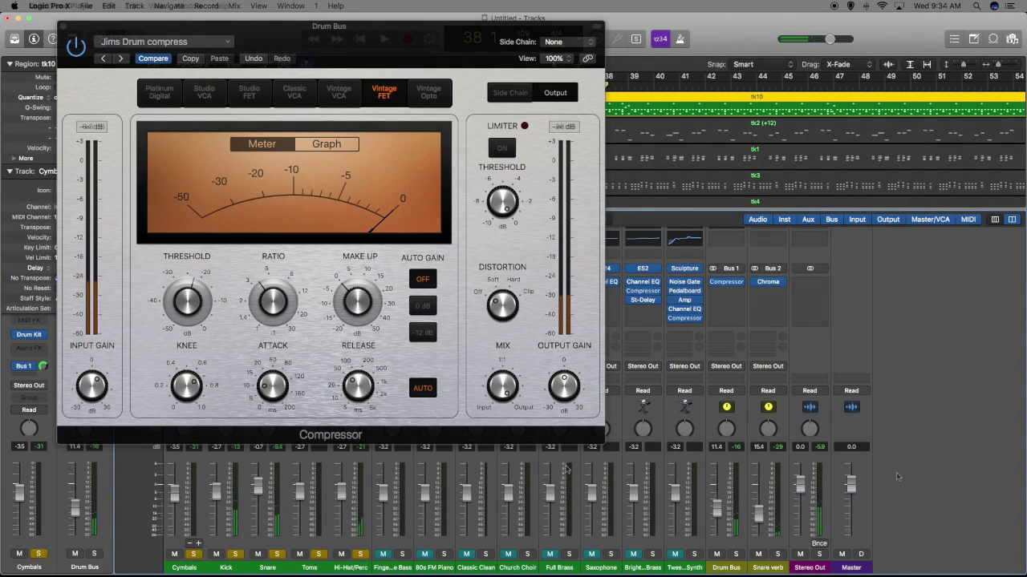
pyautogui.click(62, 28)
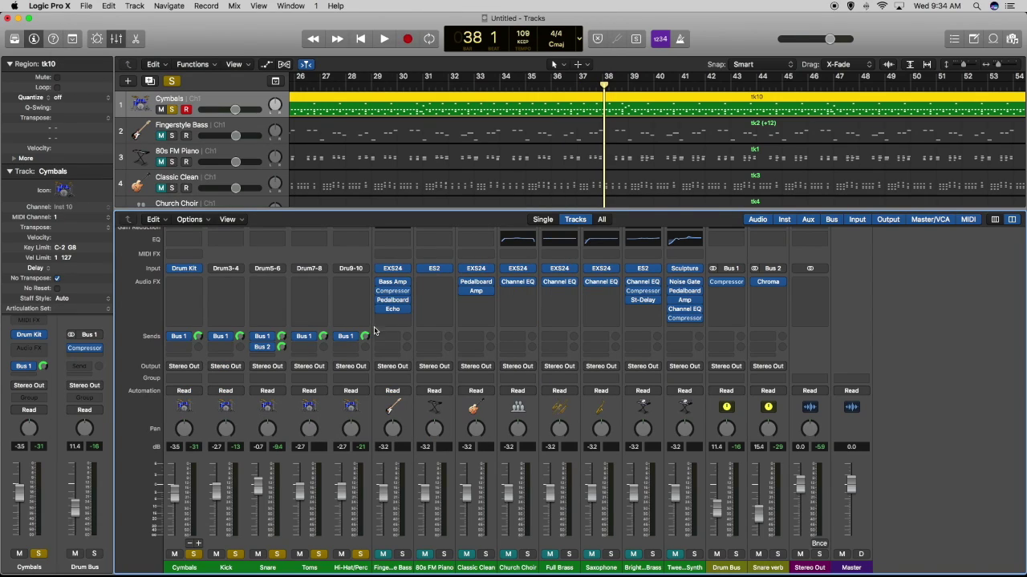